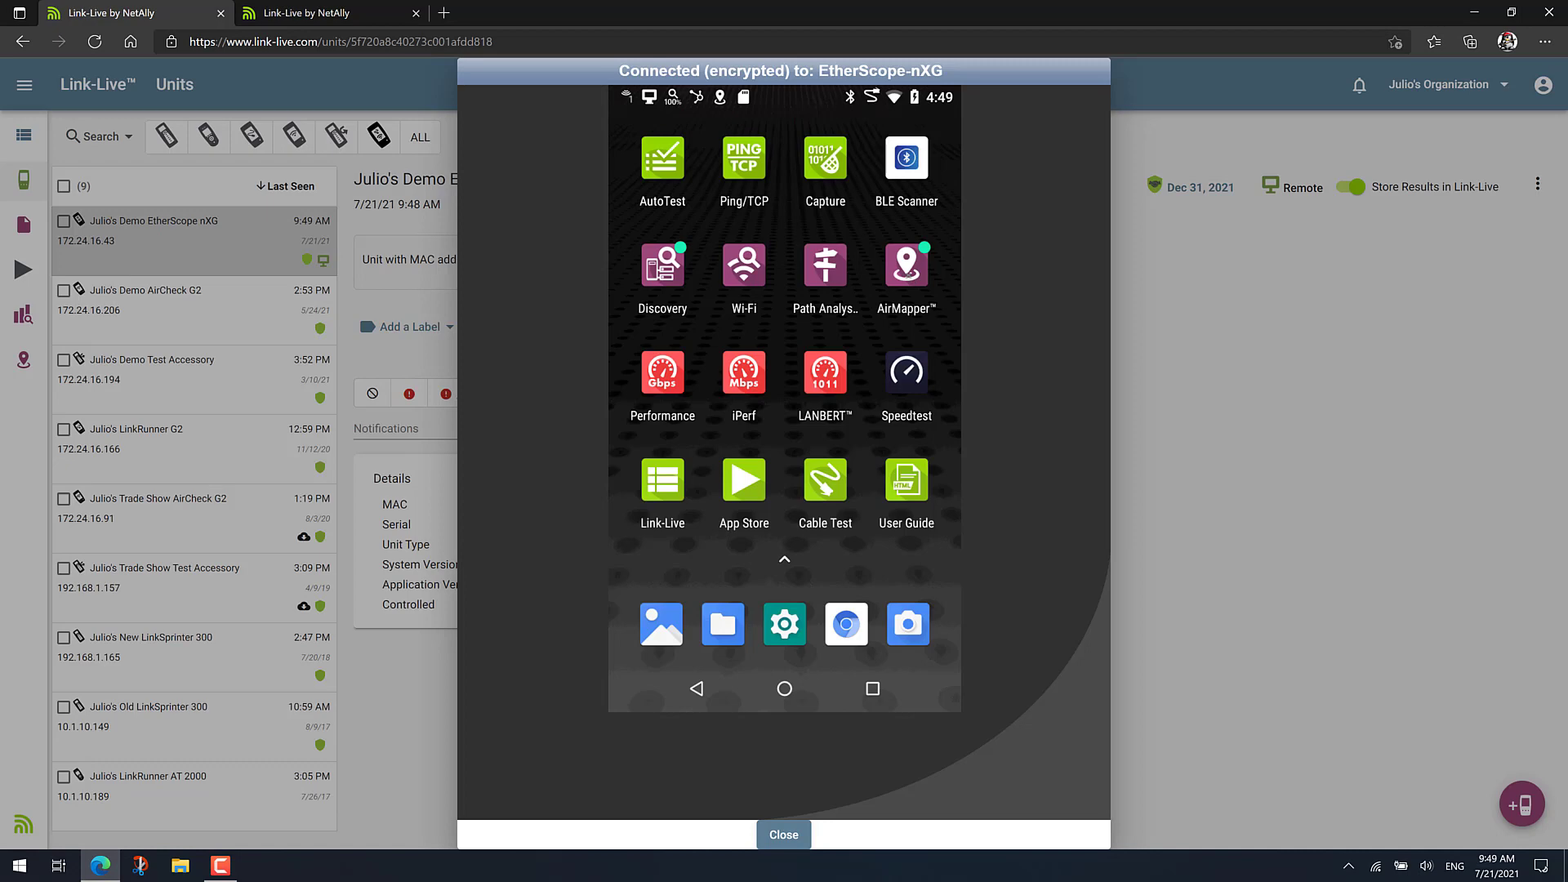
In AirMapper, rename the survey from 'APoS Demo - AP2' to 'APoS Demo - AP1'.
{"action": "left_click", "coordinate": [907, 266]}
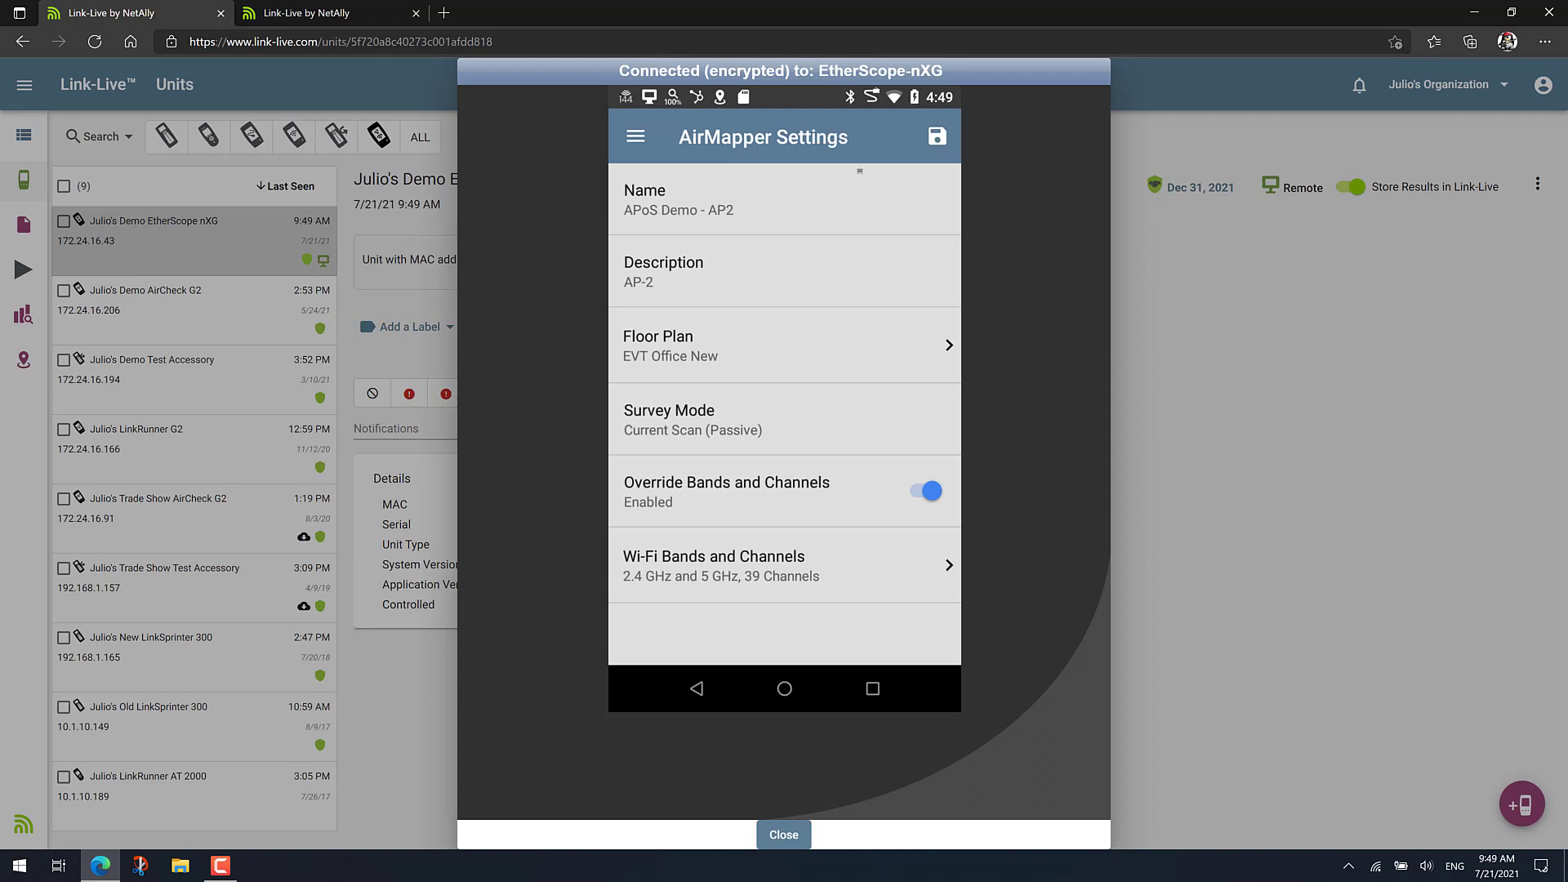
{"action": "left_click", "coordinate": [777, 205]}
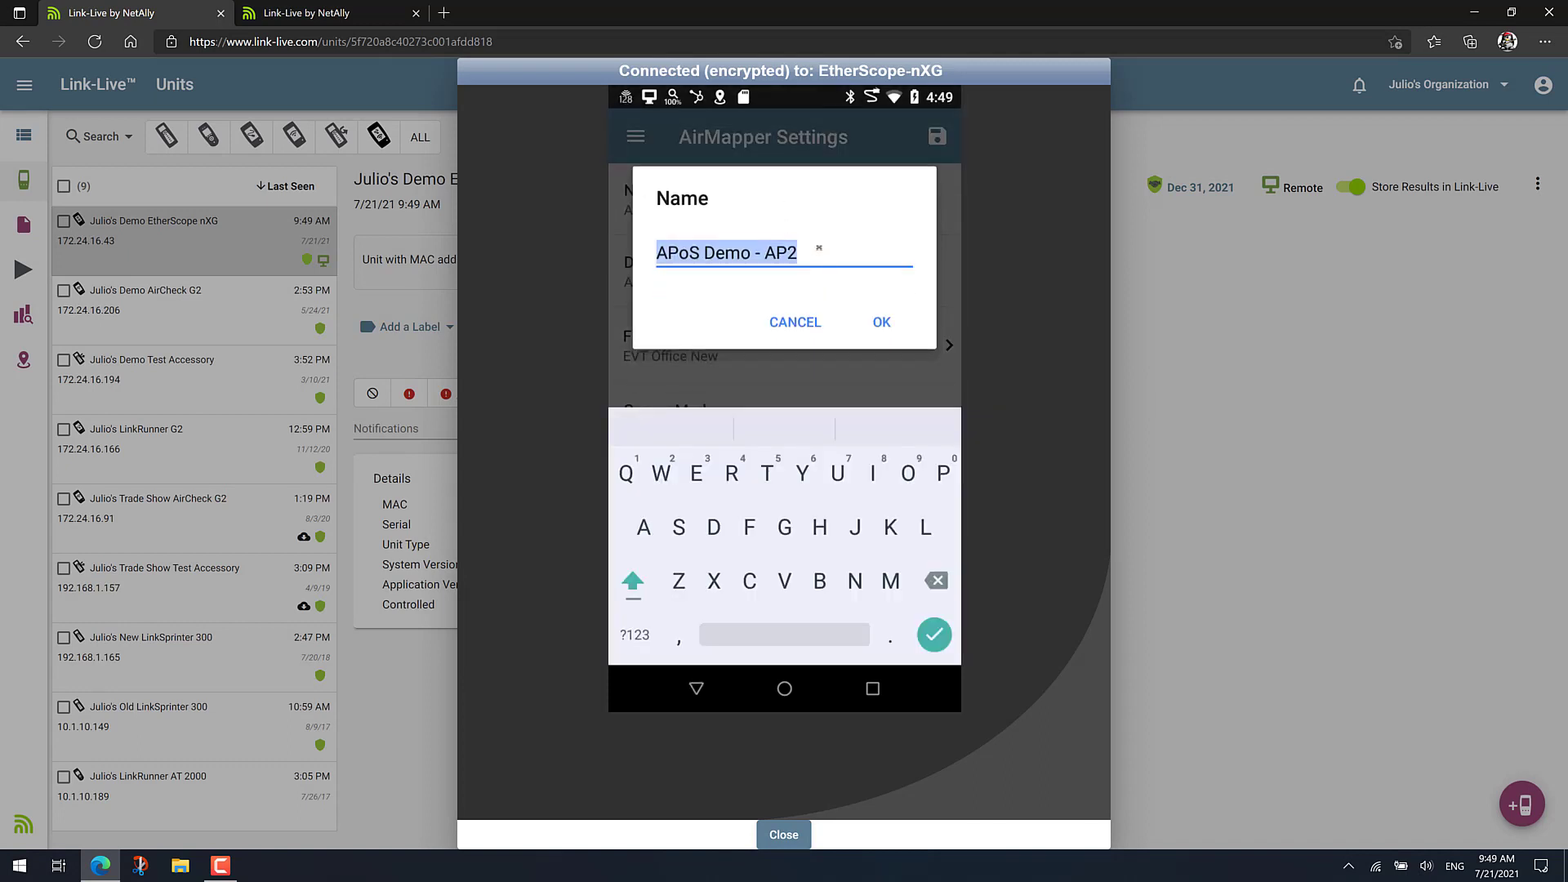
{"action": "left_click", "coordinate": [796, 253]}
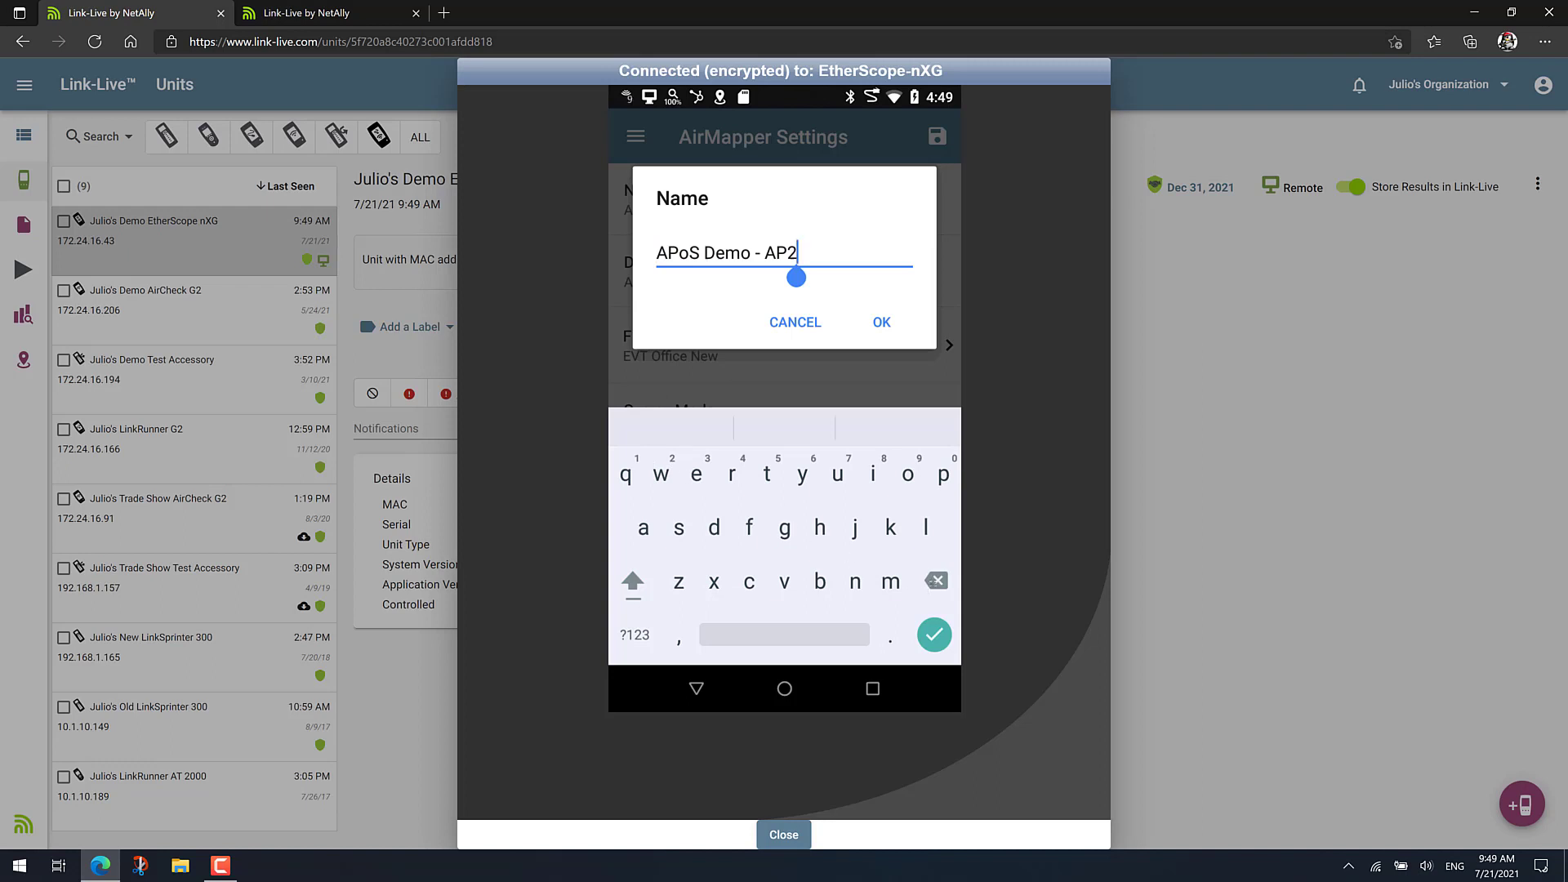
{"action": "left_click", "coordinate": [936, 581]}
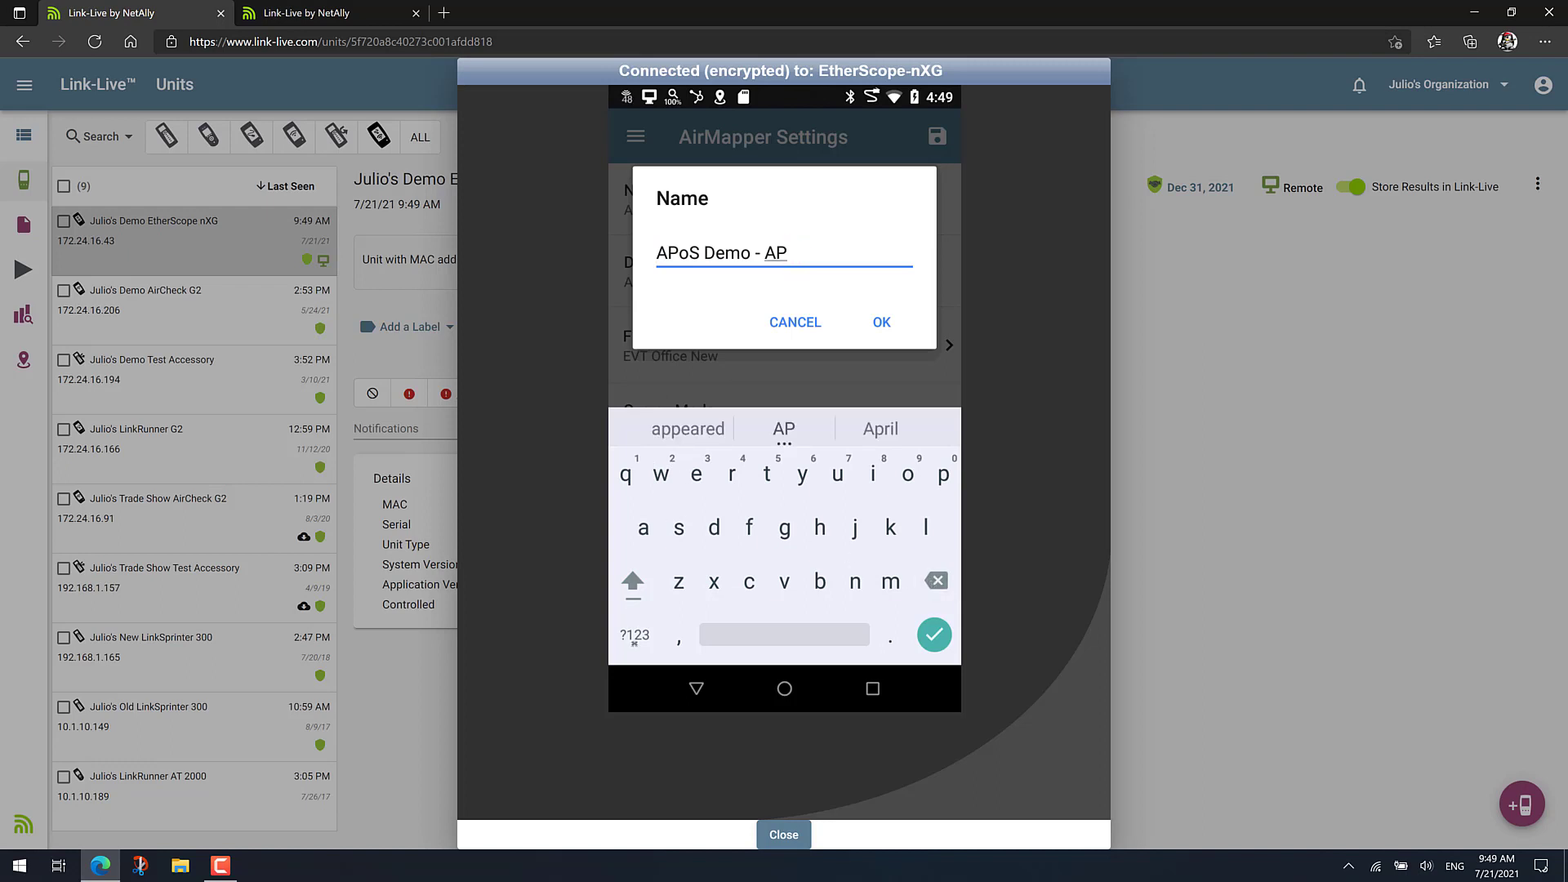
{"action": "left_click", "coordinate": [635, 637]}
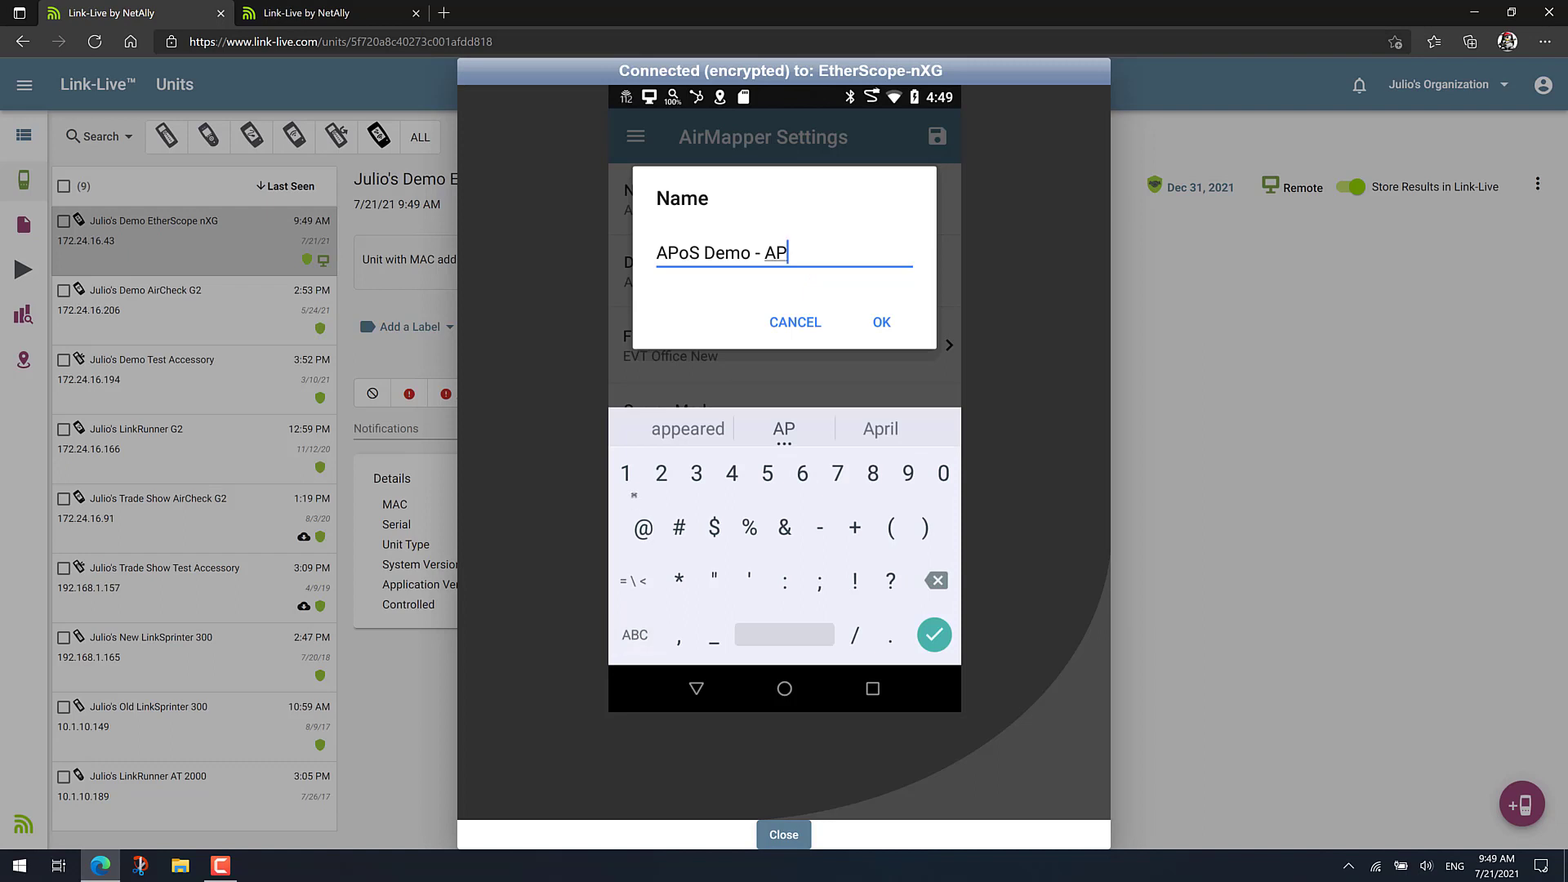
{"action": "left_click", "coordinate": [626, 474]}
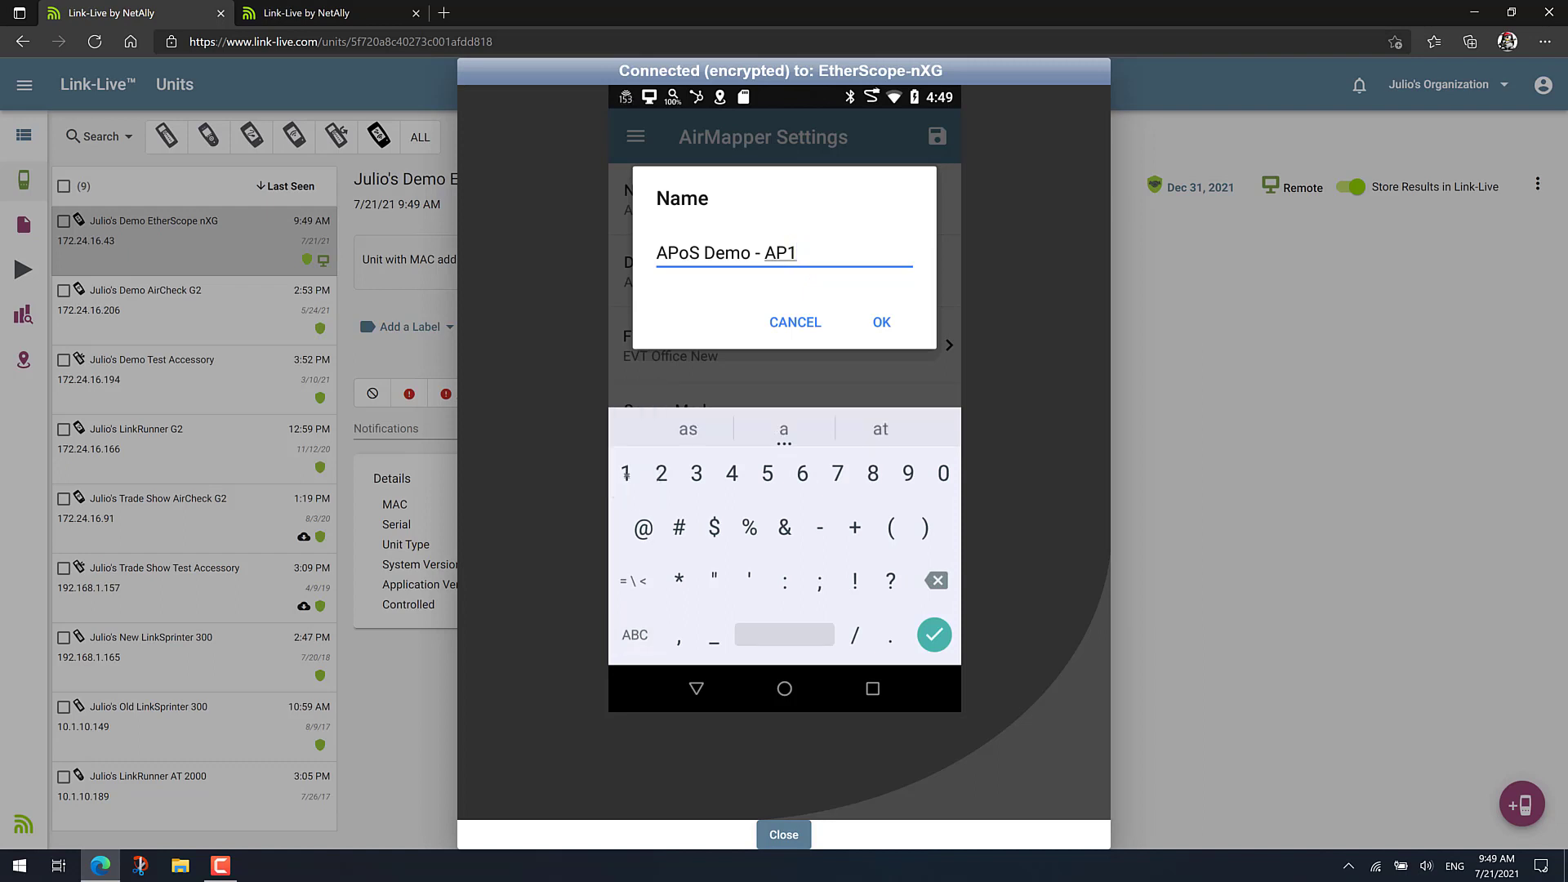
{"action": "left_click", "coordinate": [882, 323]}
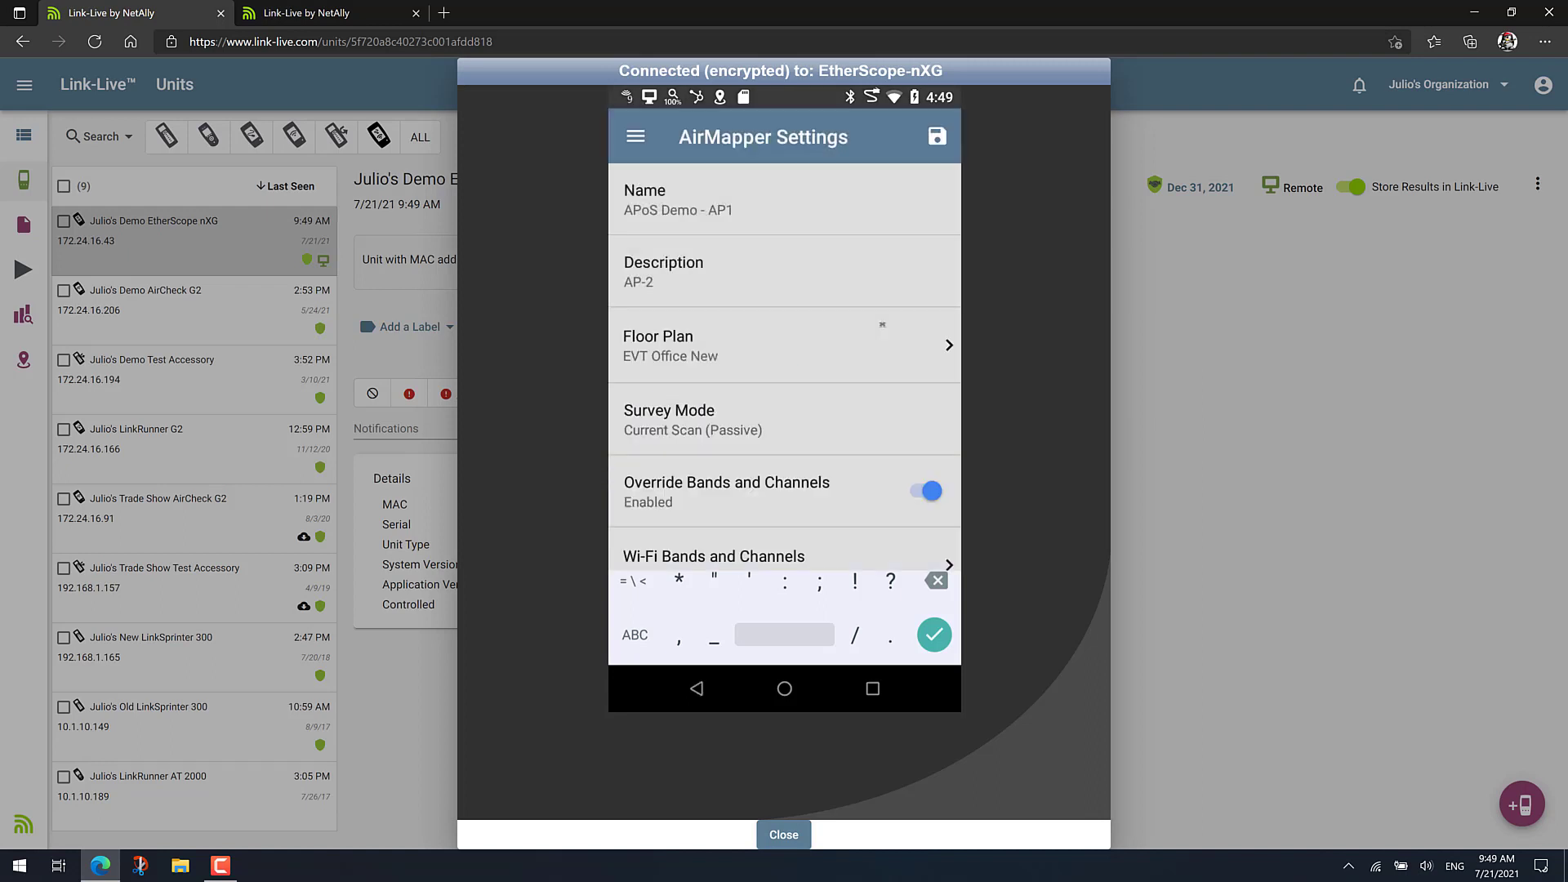
Change the survey description from AP-2 to AP-1.
{"action": "left_click", "coordinate": [735, 281]}
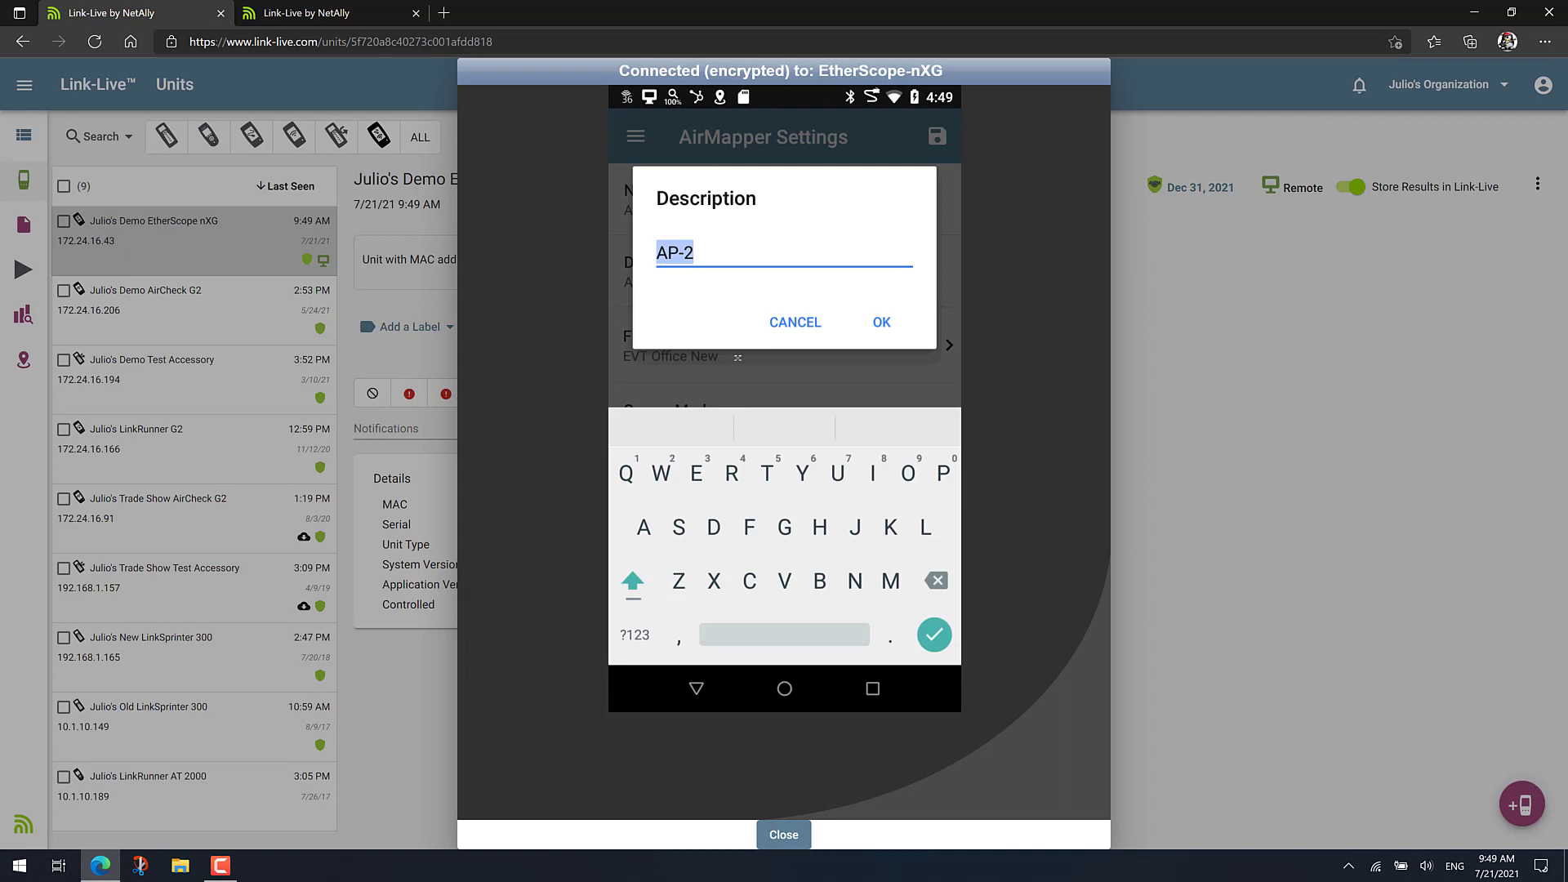
{"action": "left_click", "coordinate": [725, 256]}
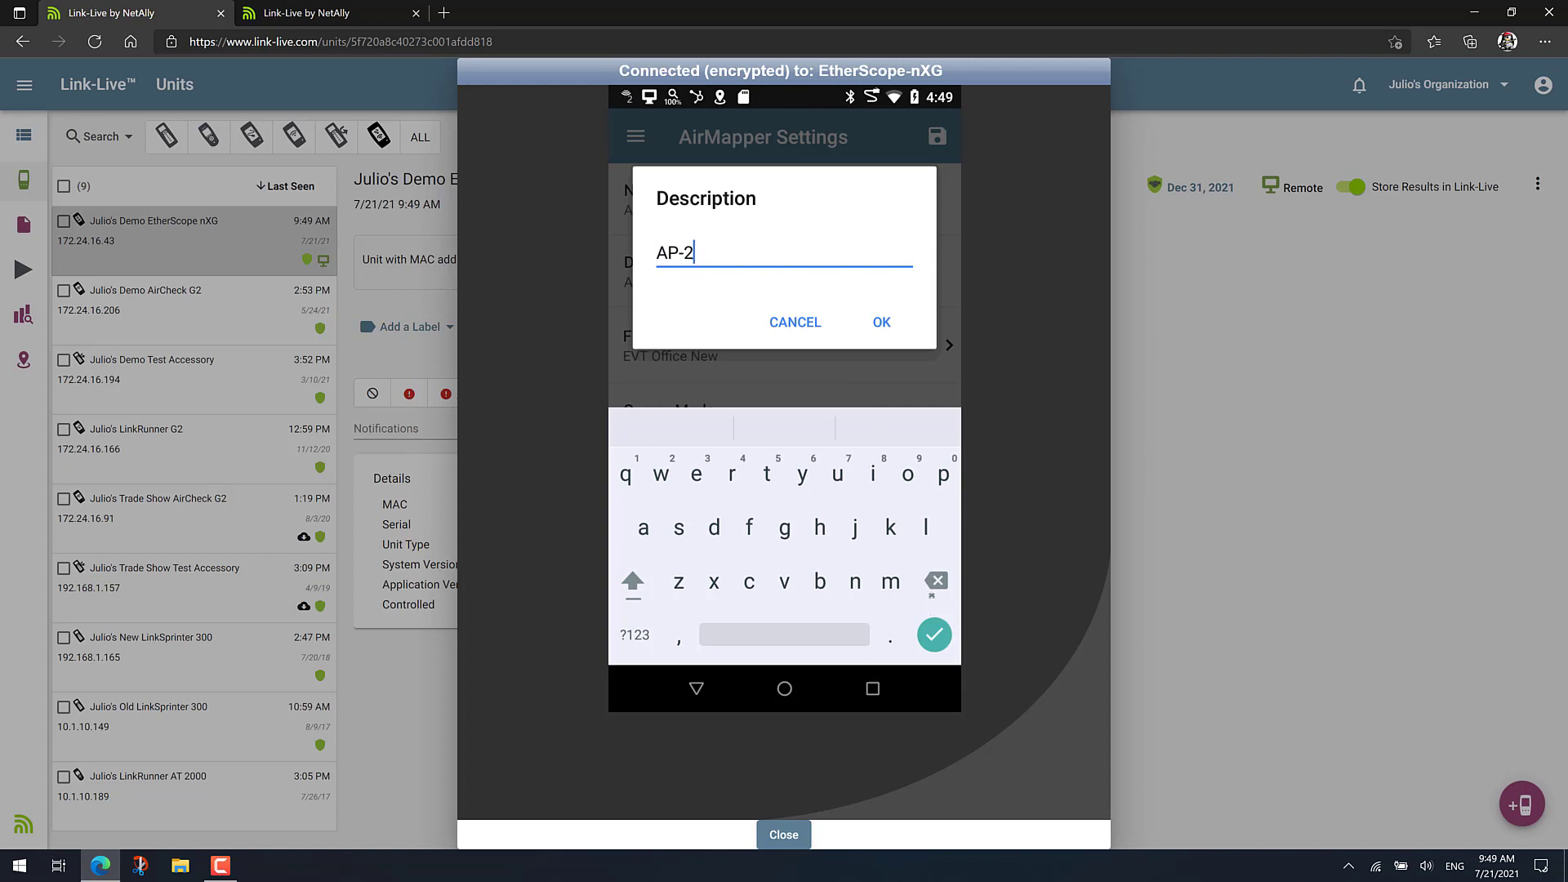
{"action": "left_click", "coordinate": [936, 580]}
{"action": "left_click", "coordinate": [635, 635]}
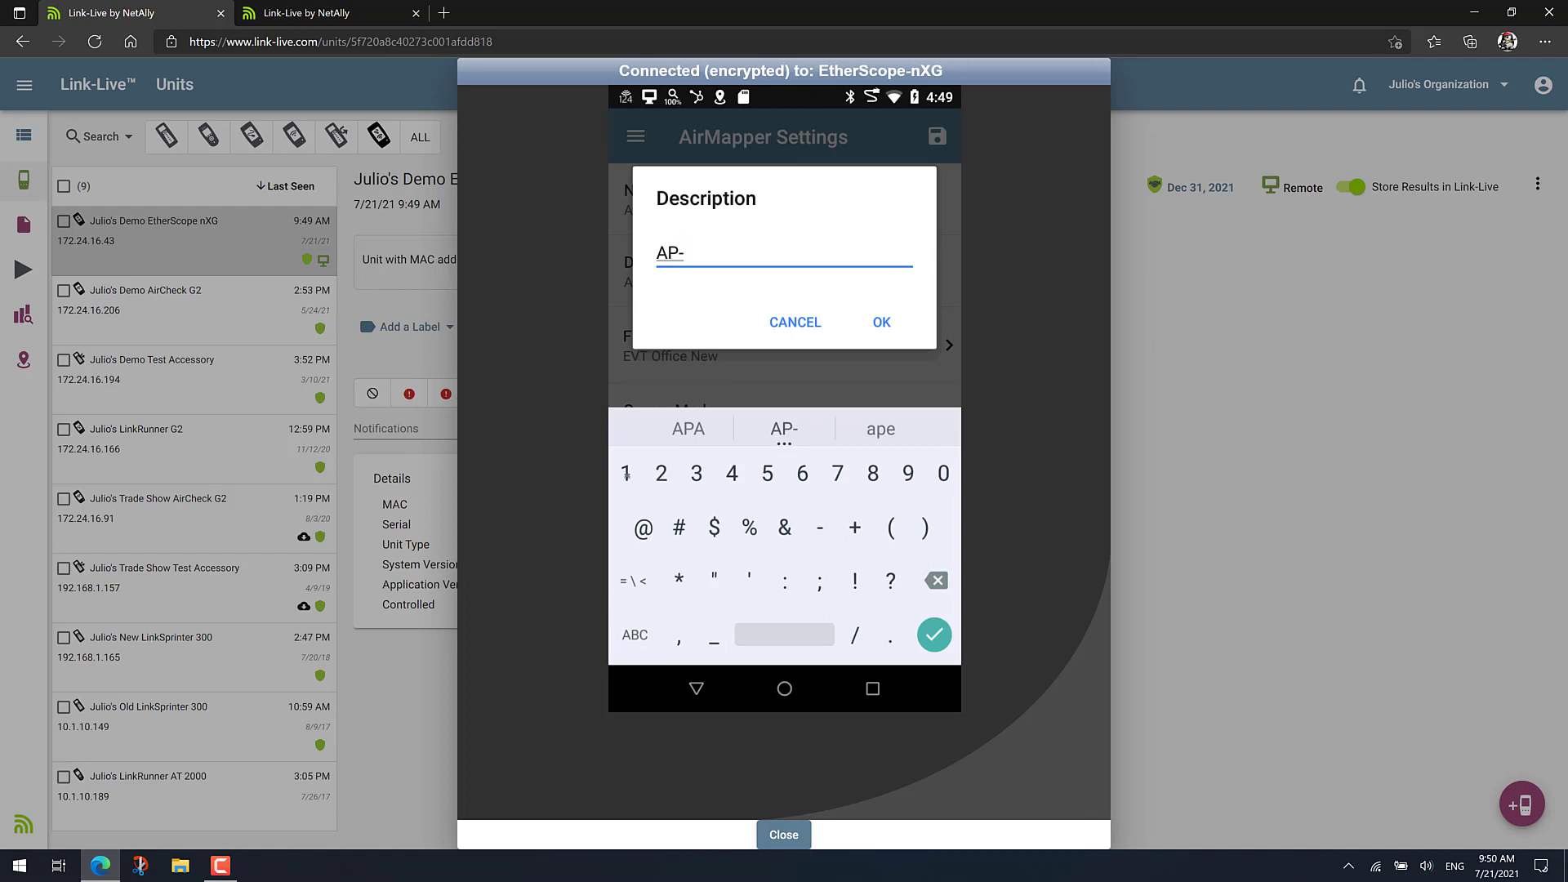
{"action": "left_click", "coordinate": [626, 473]}
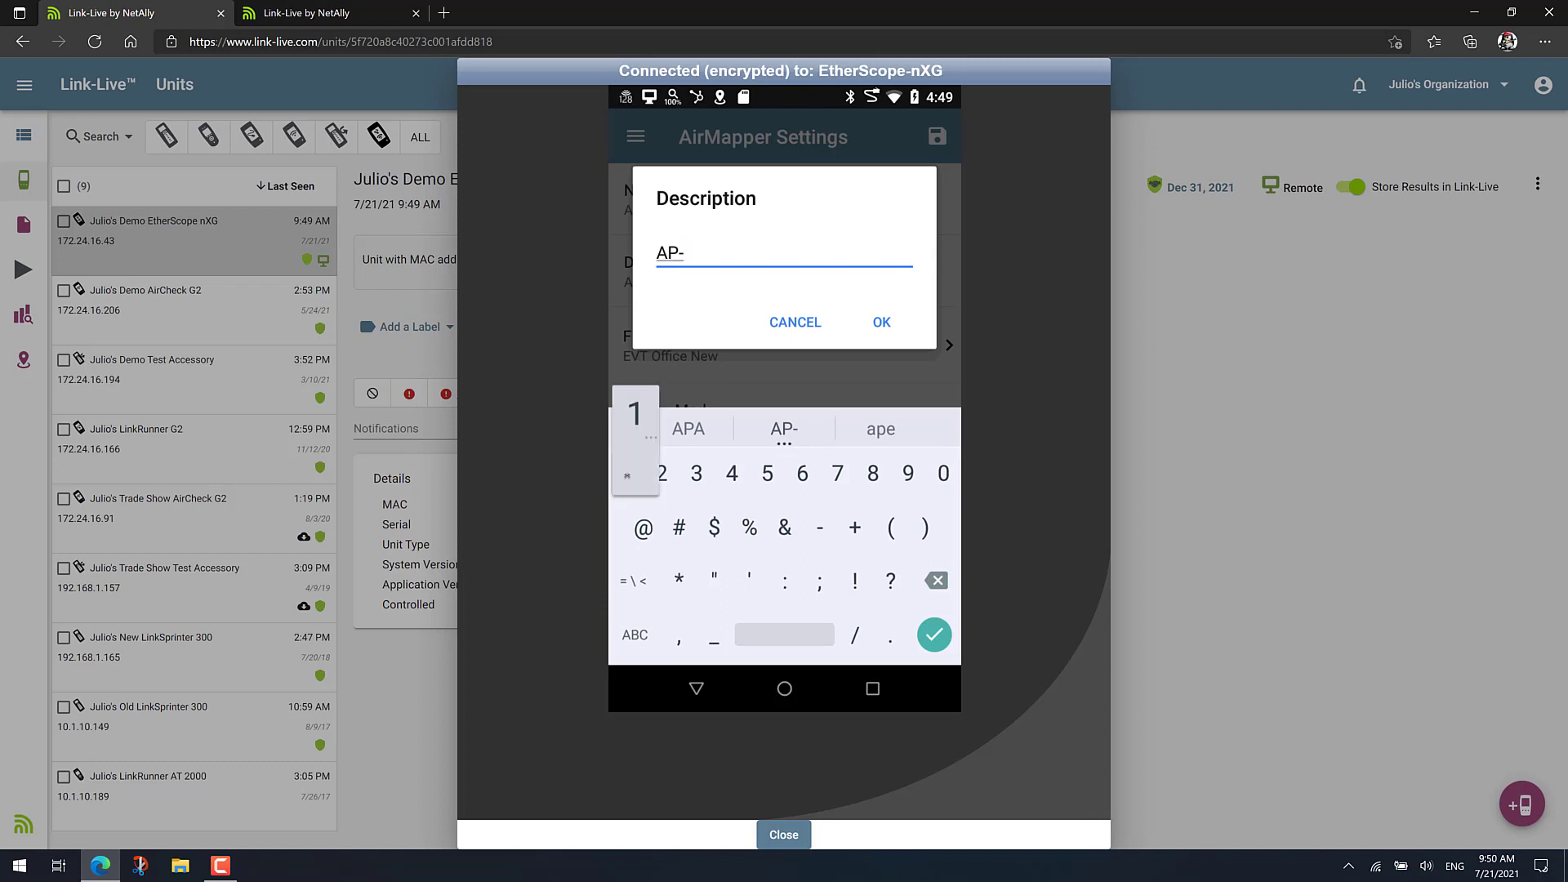
{"action": "left_click", "coordinate": [880, 323]}
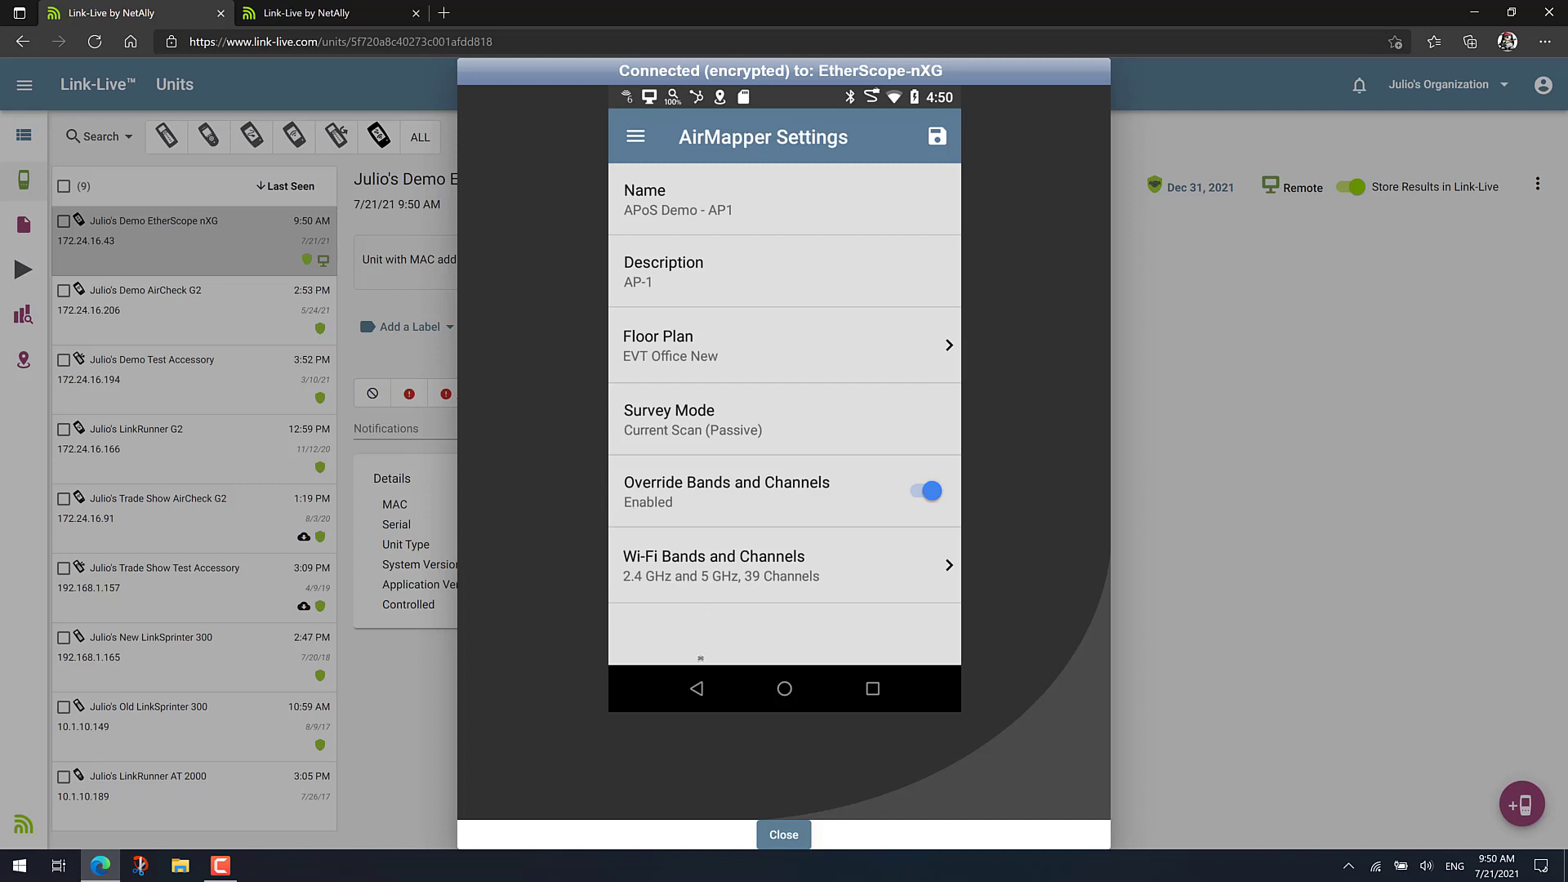
Start the survey on the floor plan and add an 'AP1' comment marker to the map.
{"action": "left_click", "coordinate": [696, 690]}
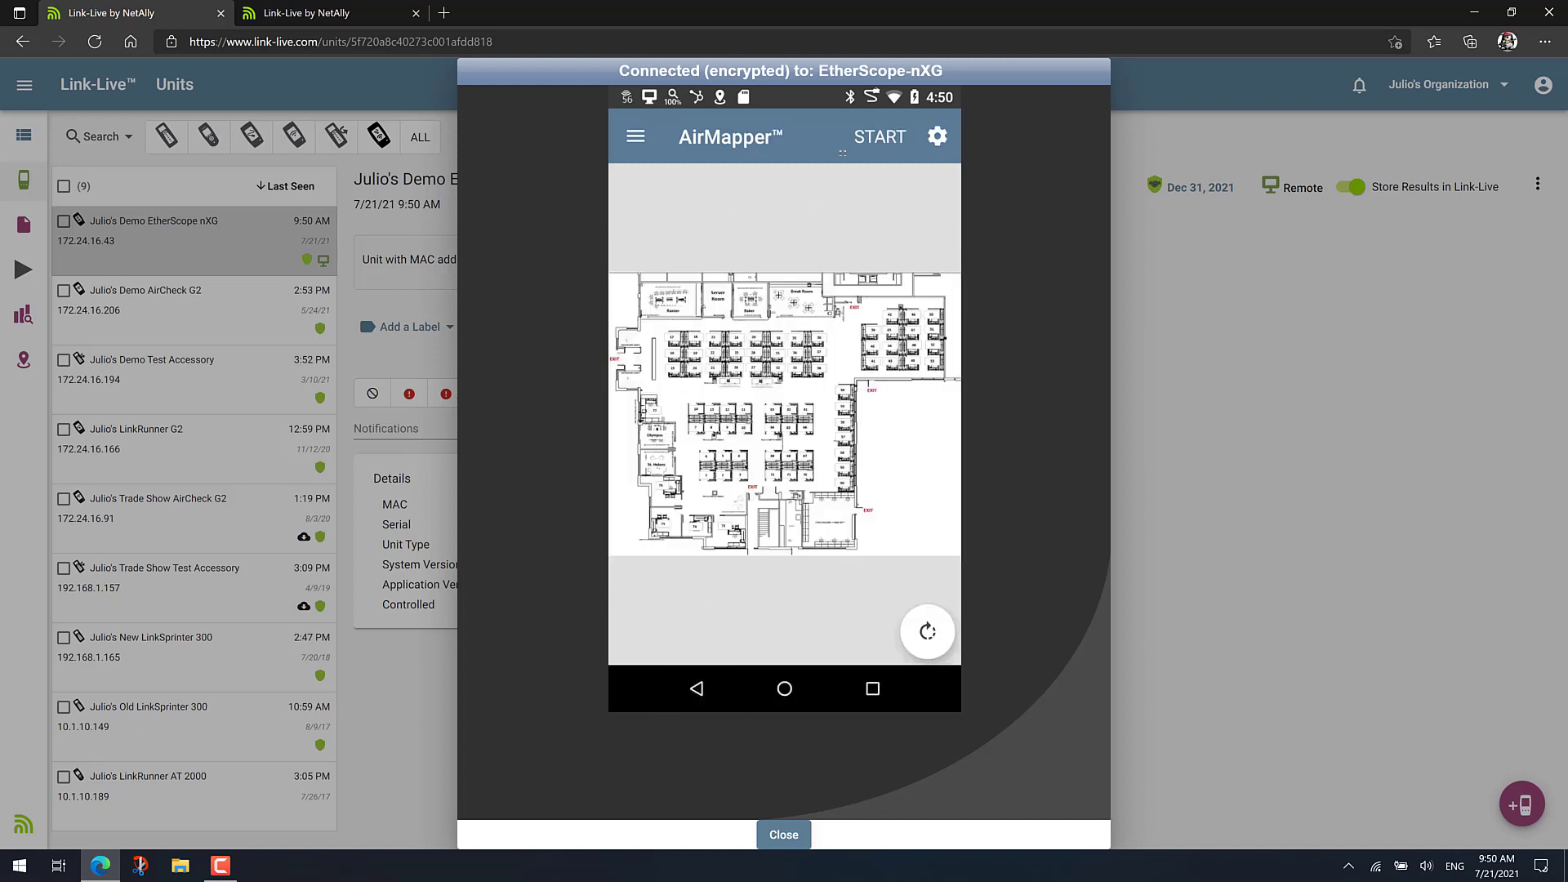
{"action": "left_click", "coordinate": [874, 138]}
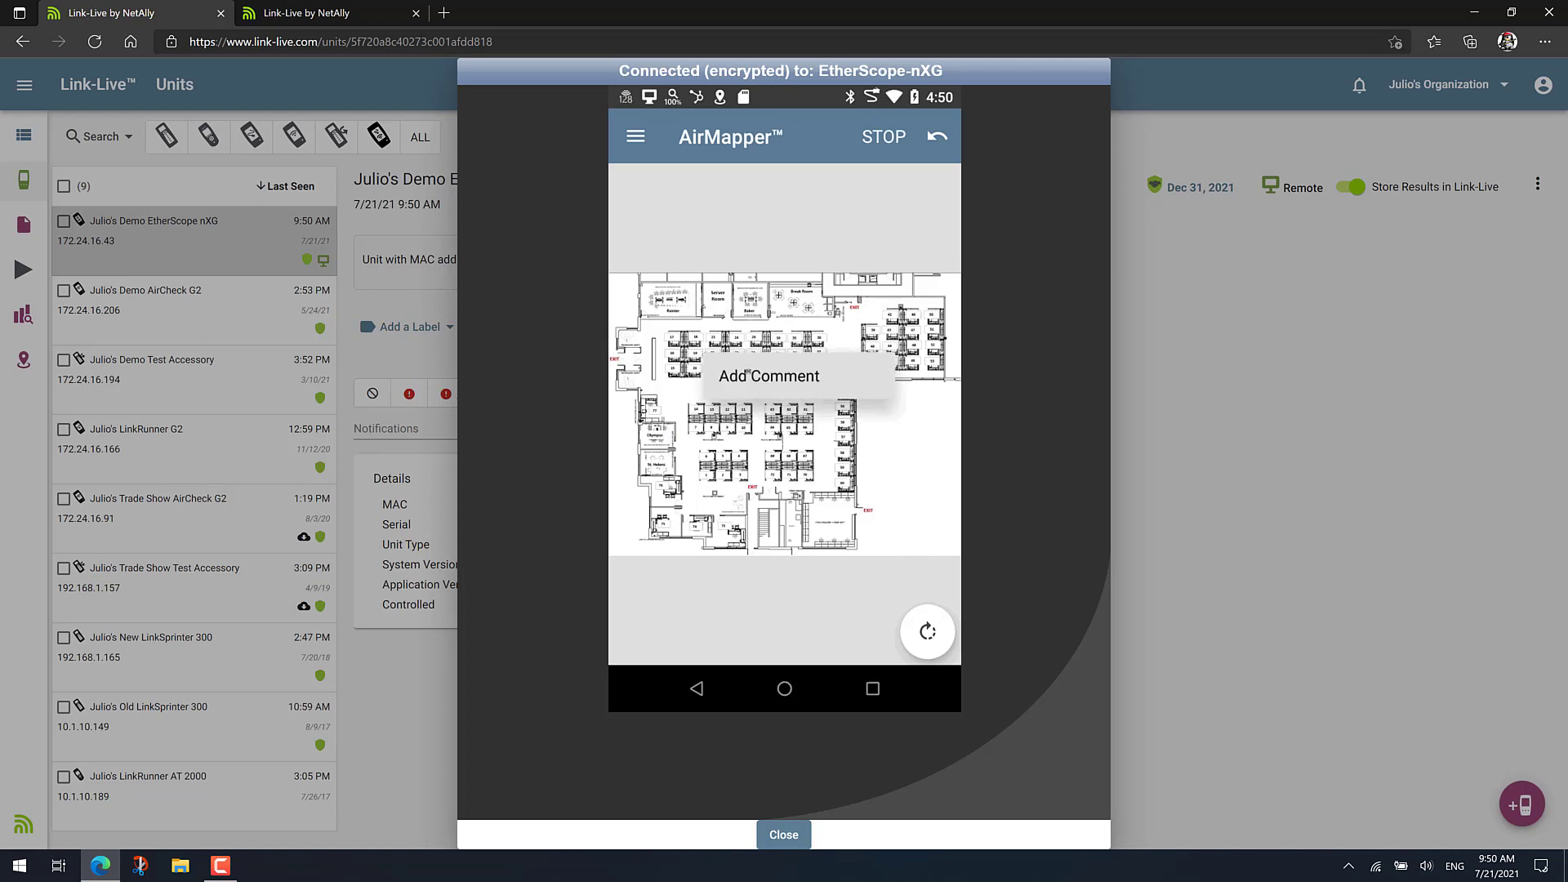
{"action": "left_click", "coordinate": [747, 371]}
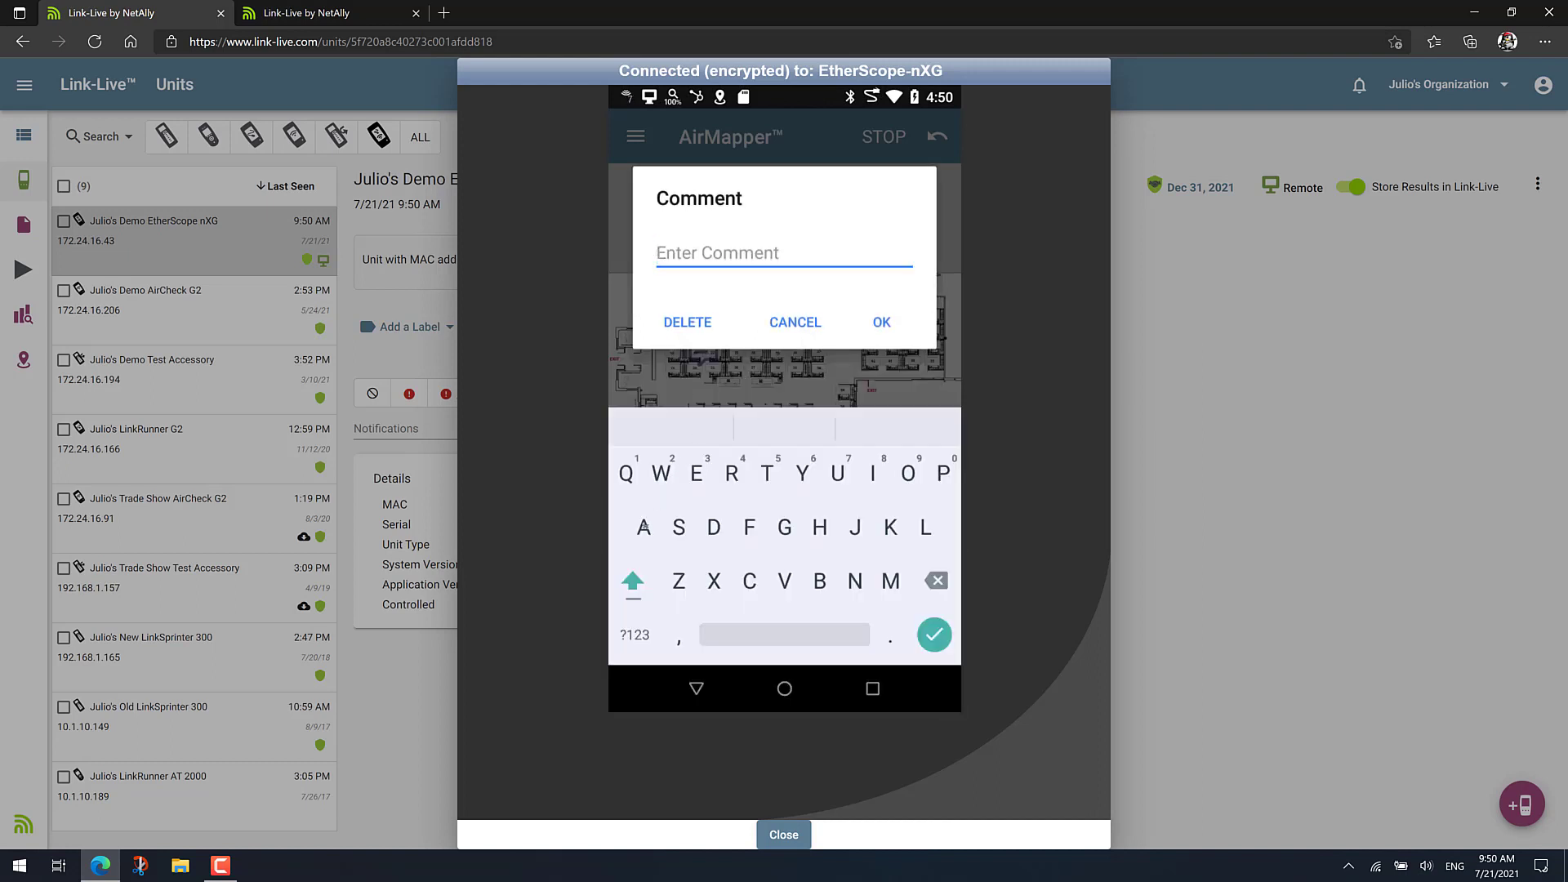
{"action": "left_click", "coordinate": [644, 527]}
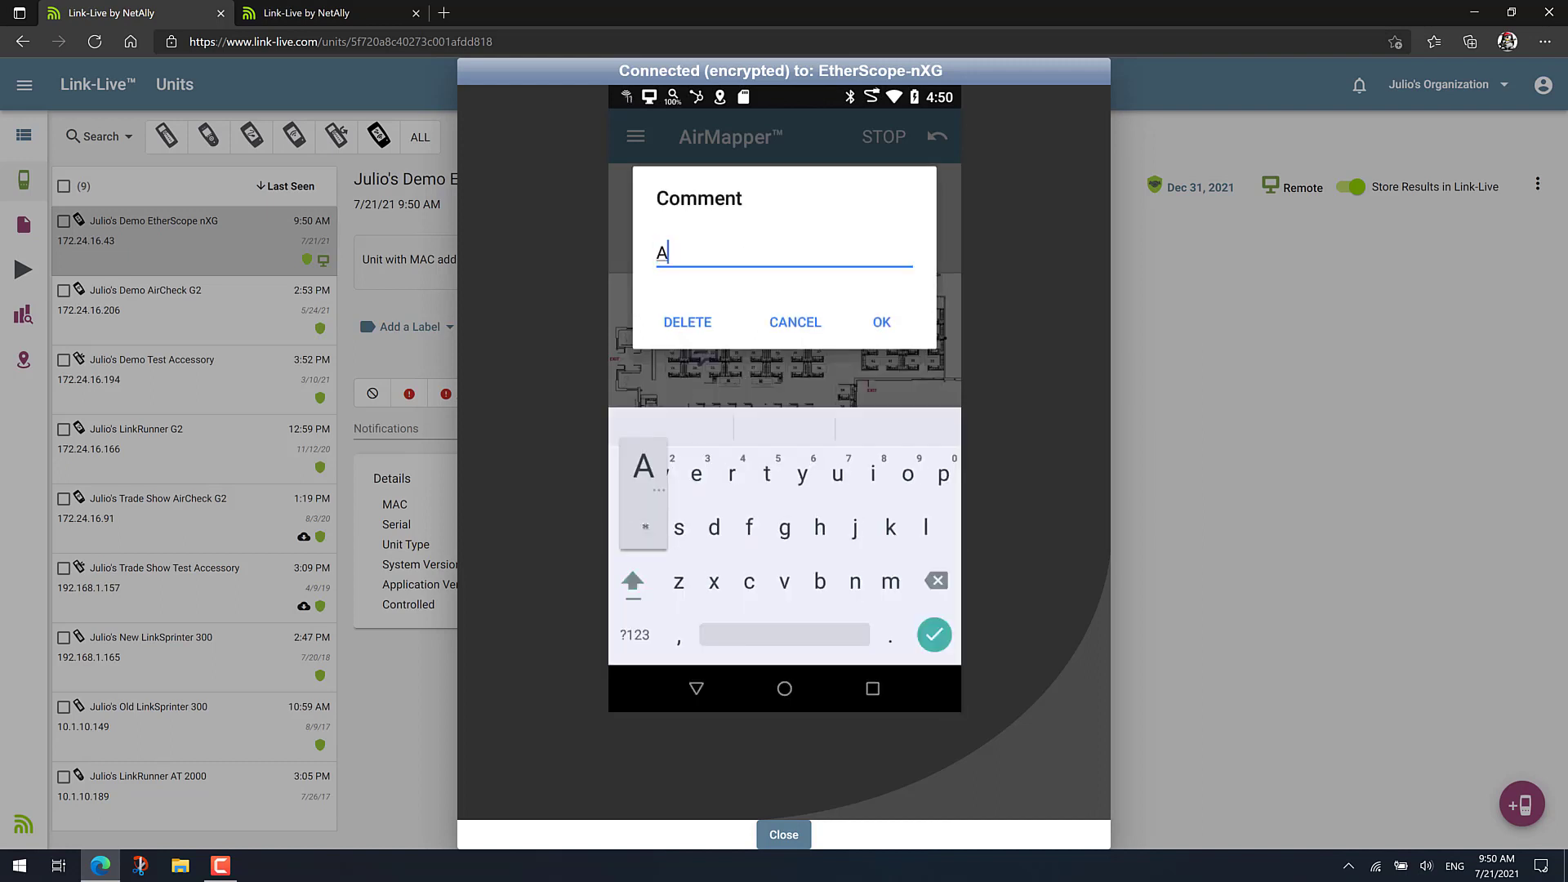
{"action": "left_click", "coordinate": [633, 580]}
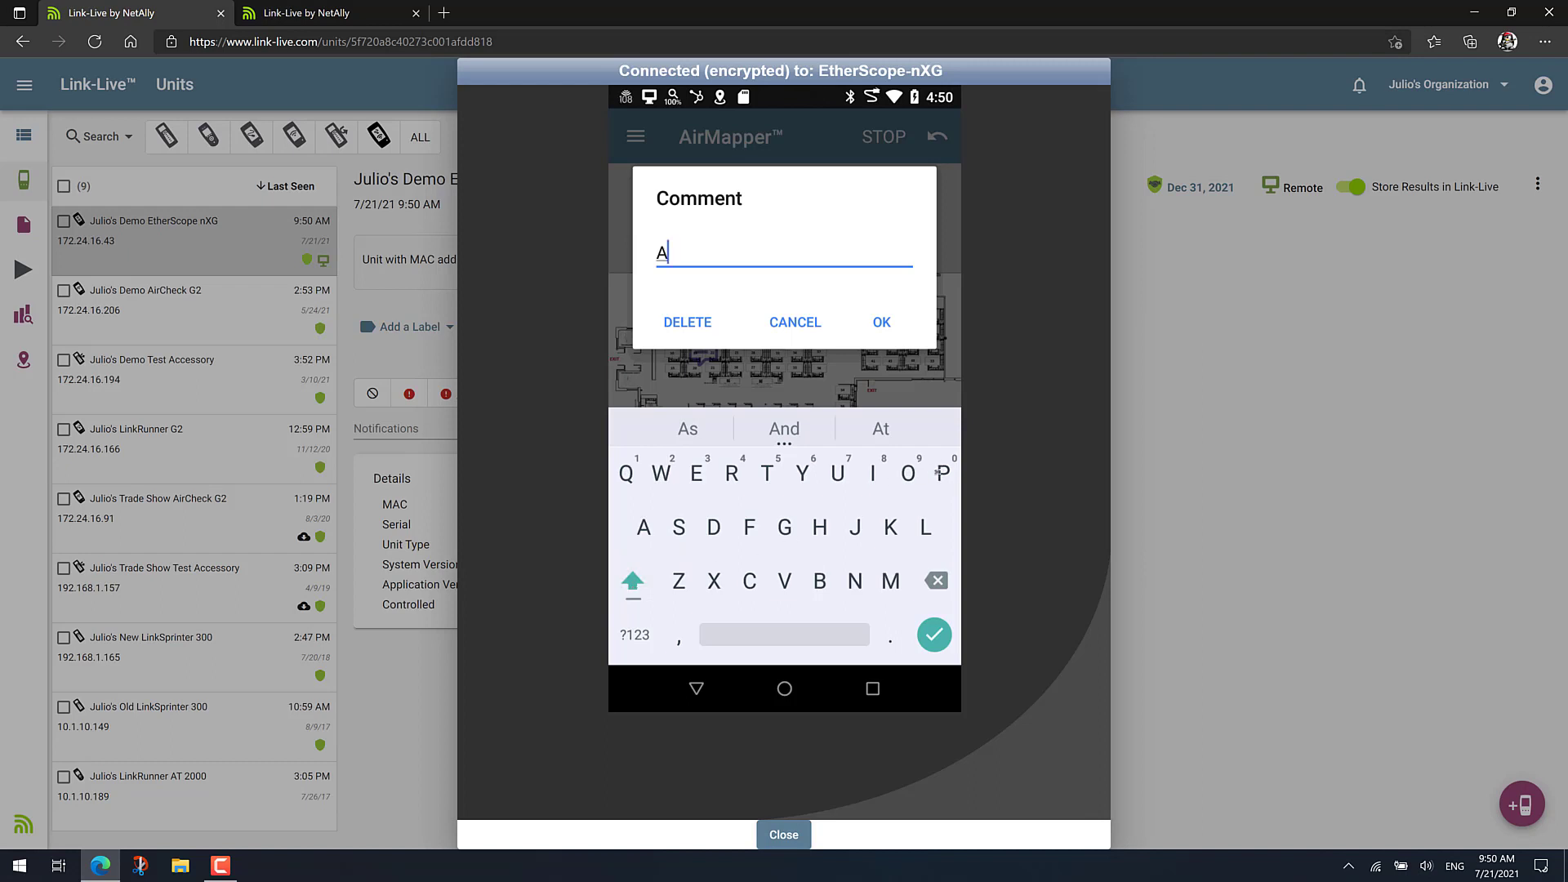
{"action": "left_click", "coordinate": [937, 470]}
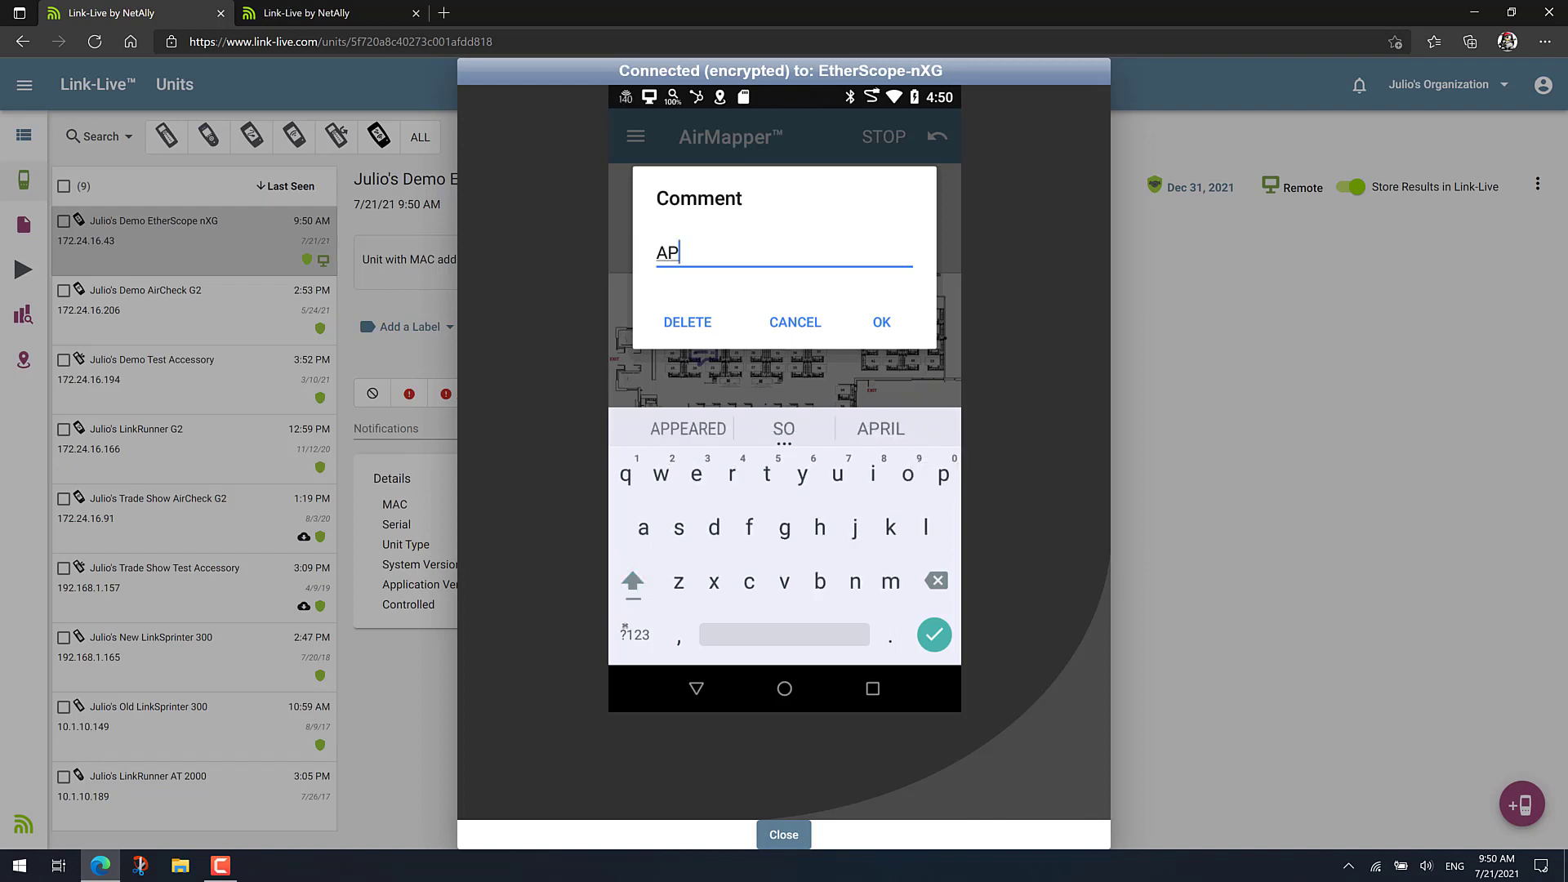
{"action": "left_click", "coordinate": [634, 634]}
{"action": "left_click", "coordinate": [626, 474]}
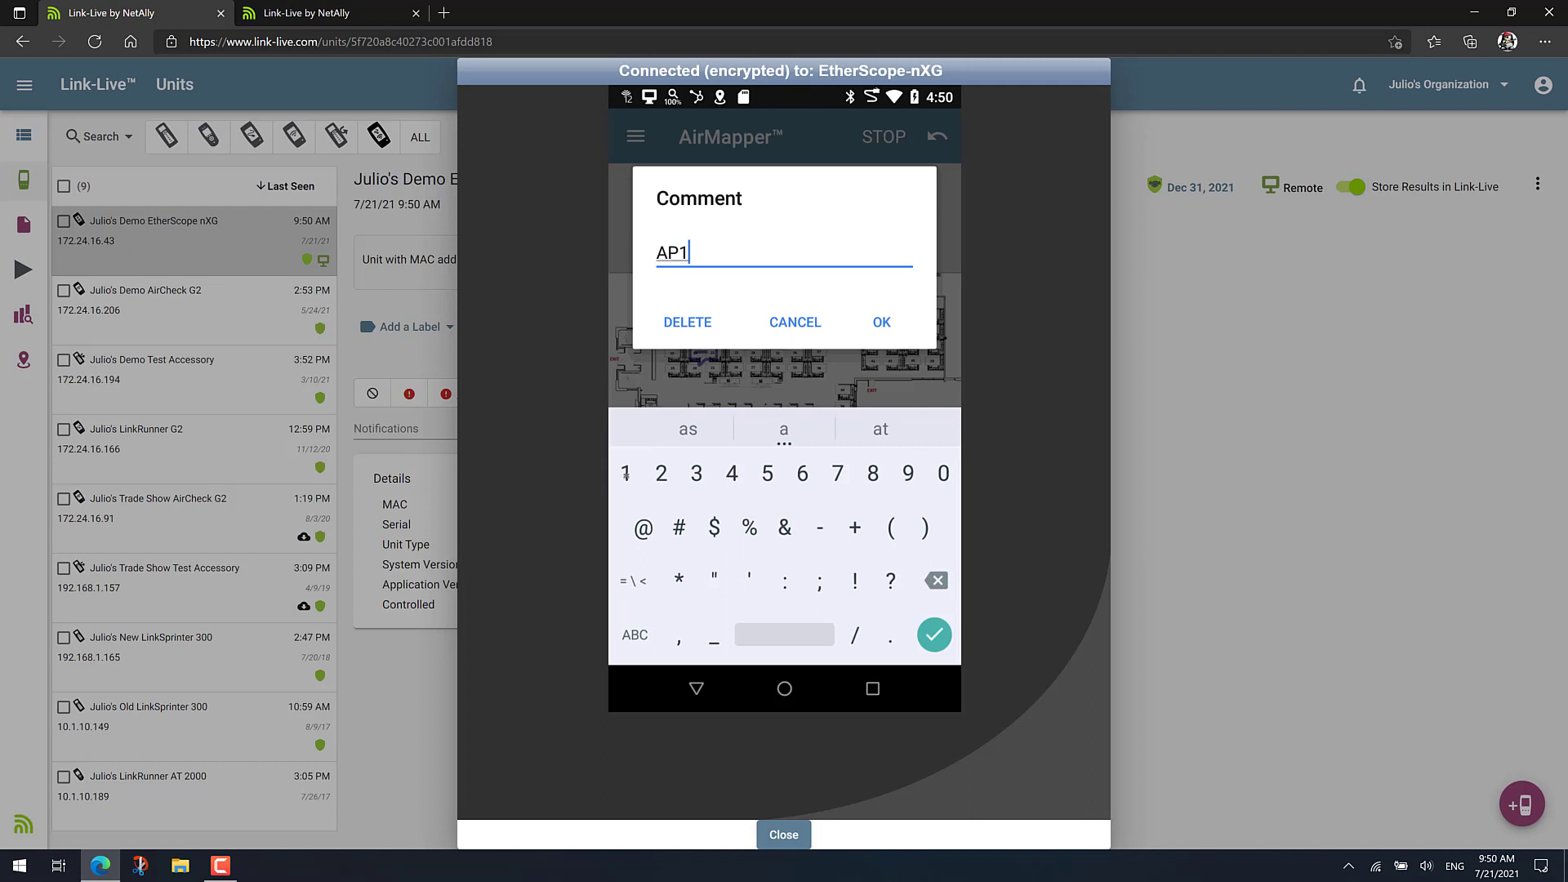
{"action": "left_click", "coordinate": [881, 322]}
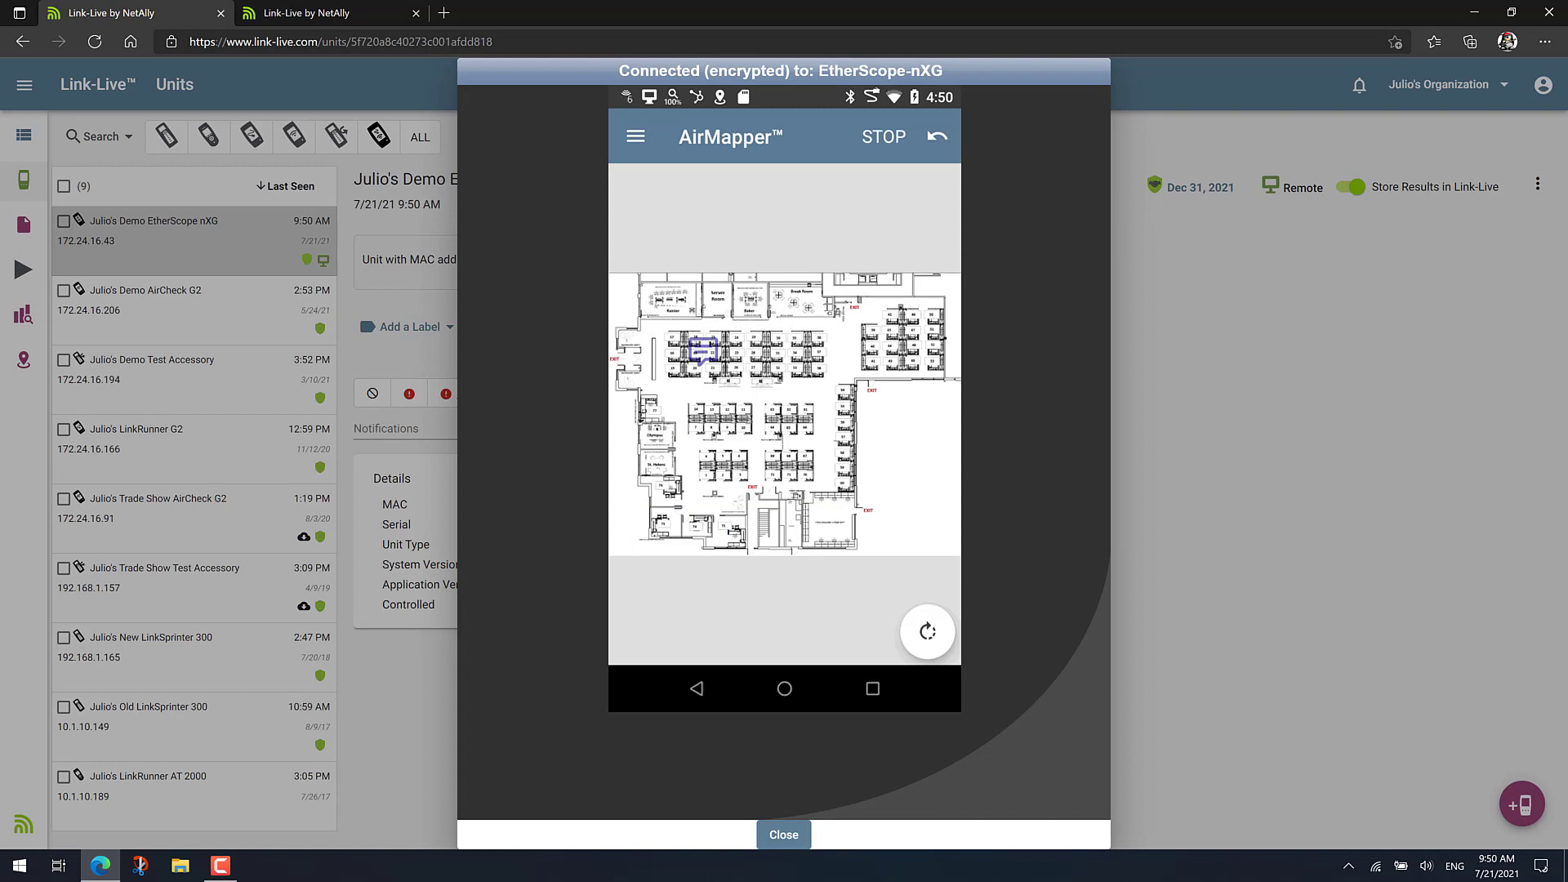
Record a survey point in the upper-left room, then stop the survey.
{"action": "left_click", "coordinate": [691, 309]}
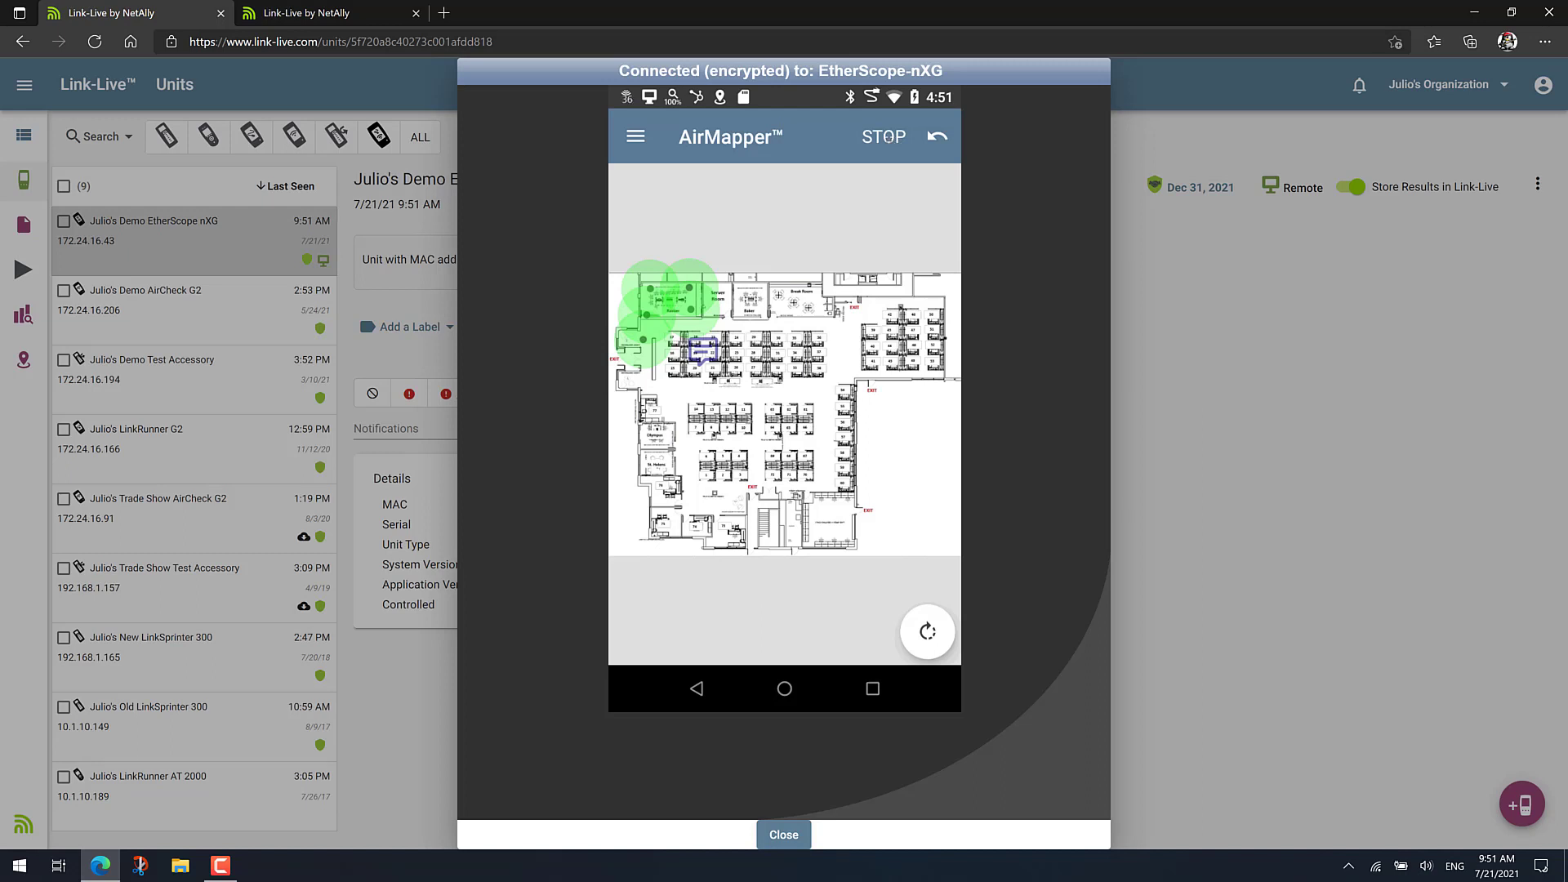
{"action": "left_click", "coordinate": [888, 137]}
{"action": "left_click", "coordinate": [937, 137]}
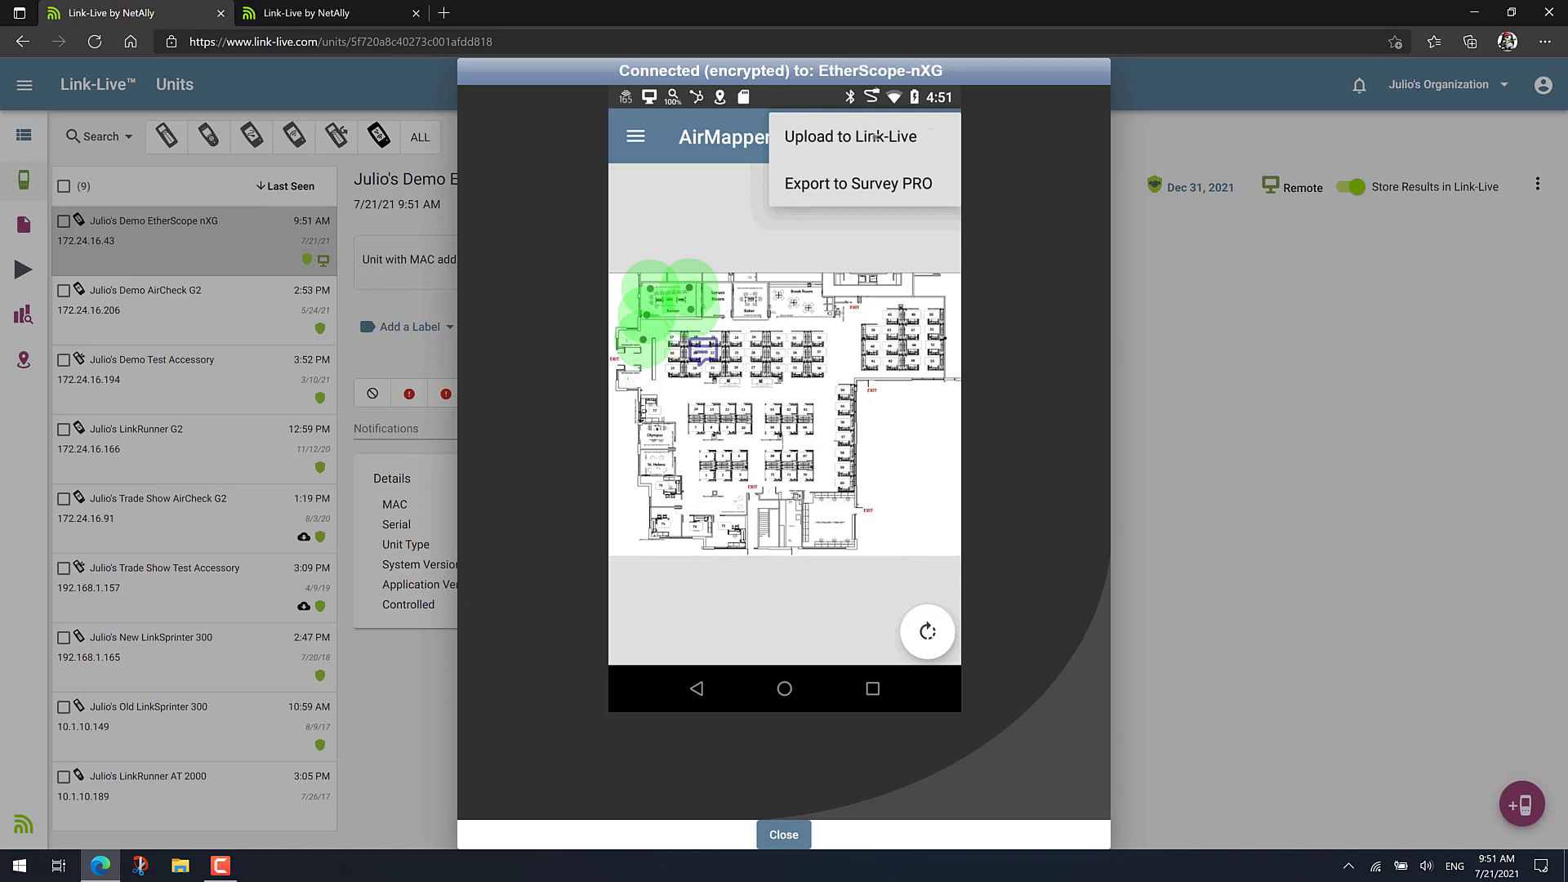
{"action": "left_click", "coordinate": [876, 137]}
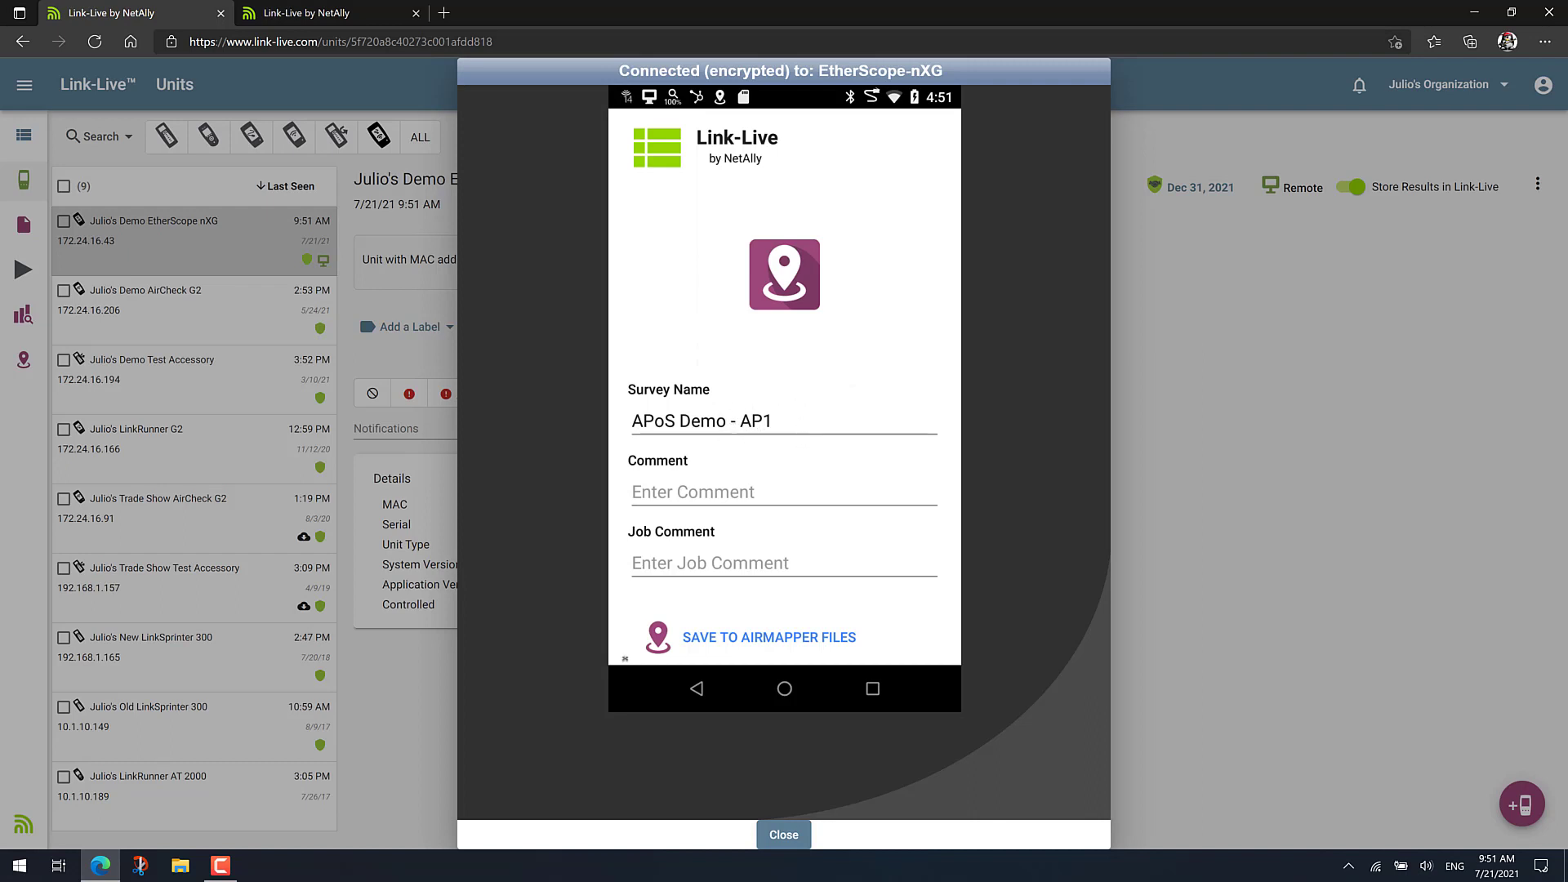
{"action": "left_click", "coordinate": [694, 688]}
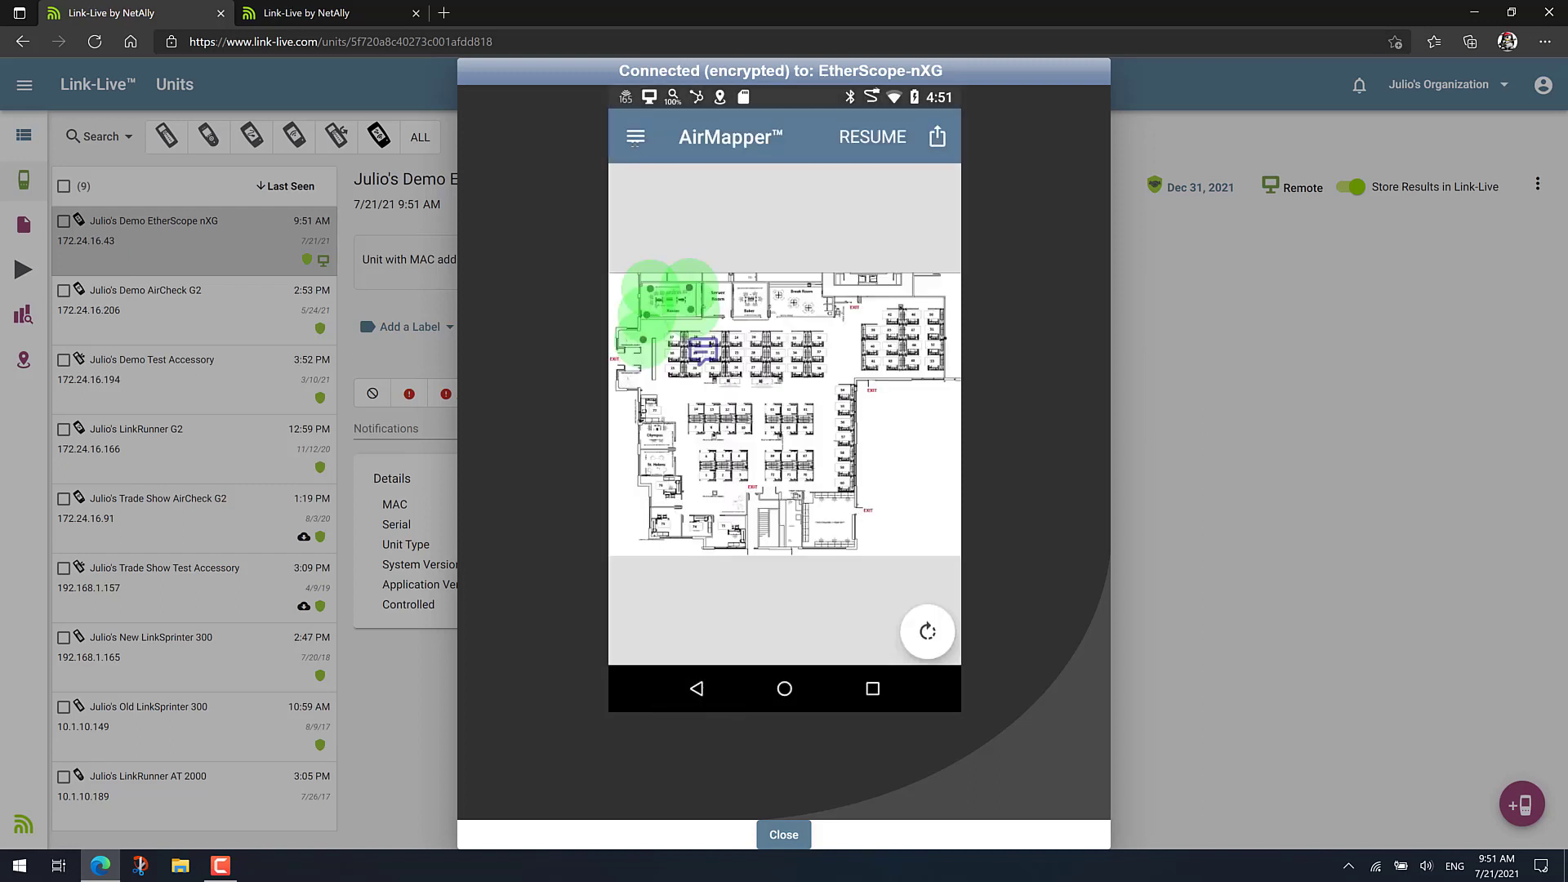
Clear the current survey and rename the new one to 'APoS Demo - AP2'.
{"action": "left_click", "coordinate": [636, 136]}
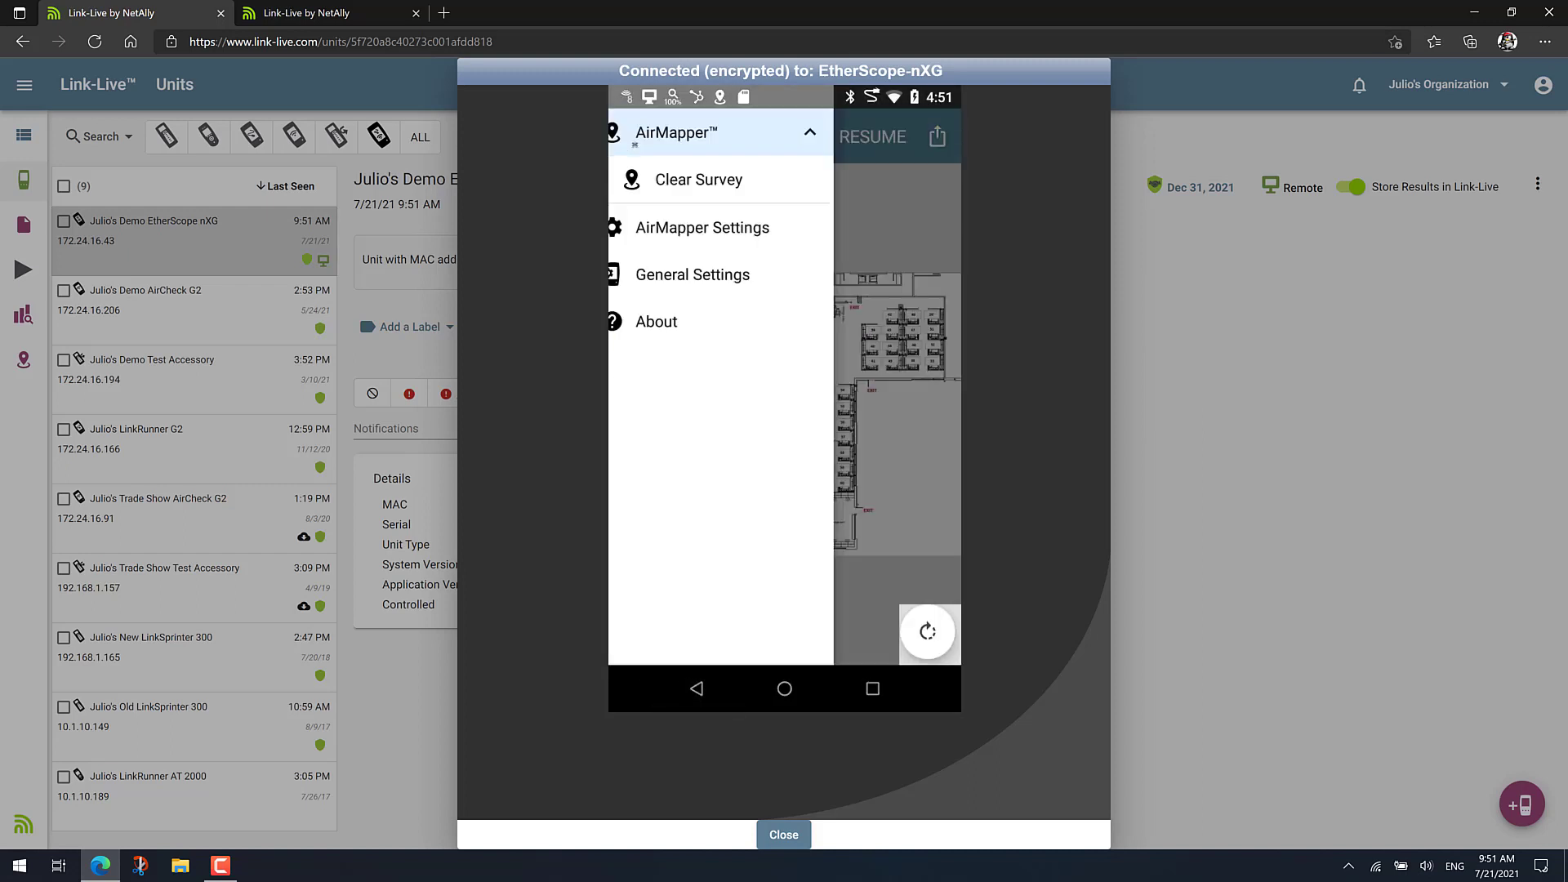
{"action": "left_click", "coordinate": [696, 181]}
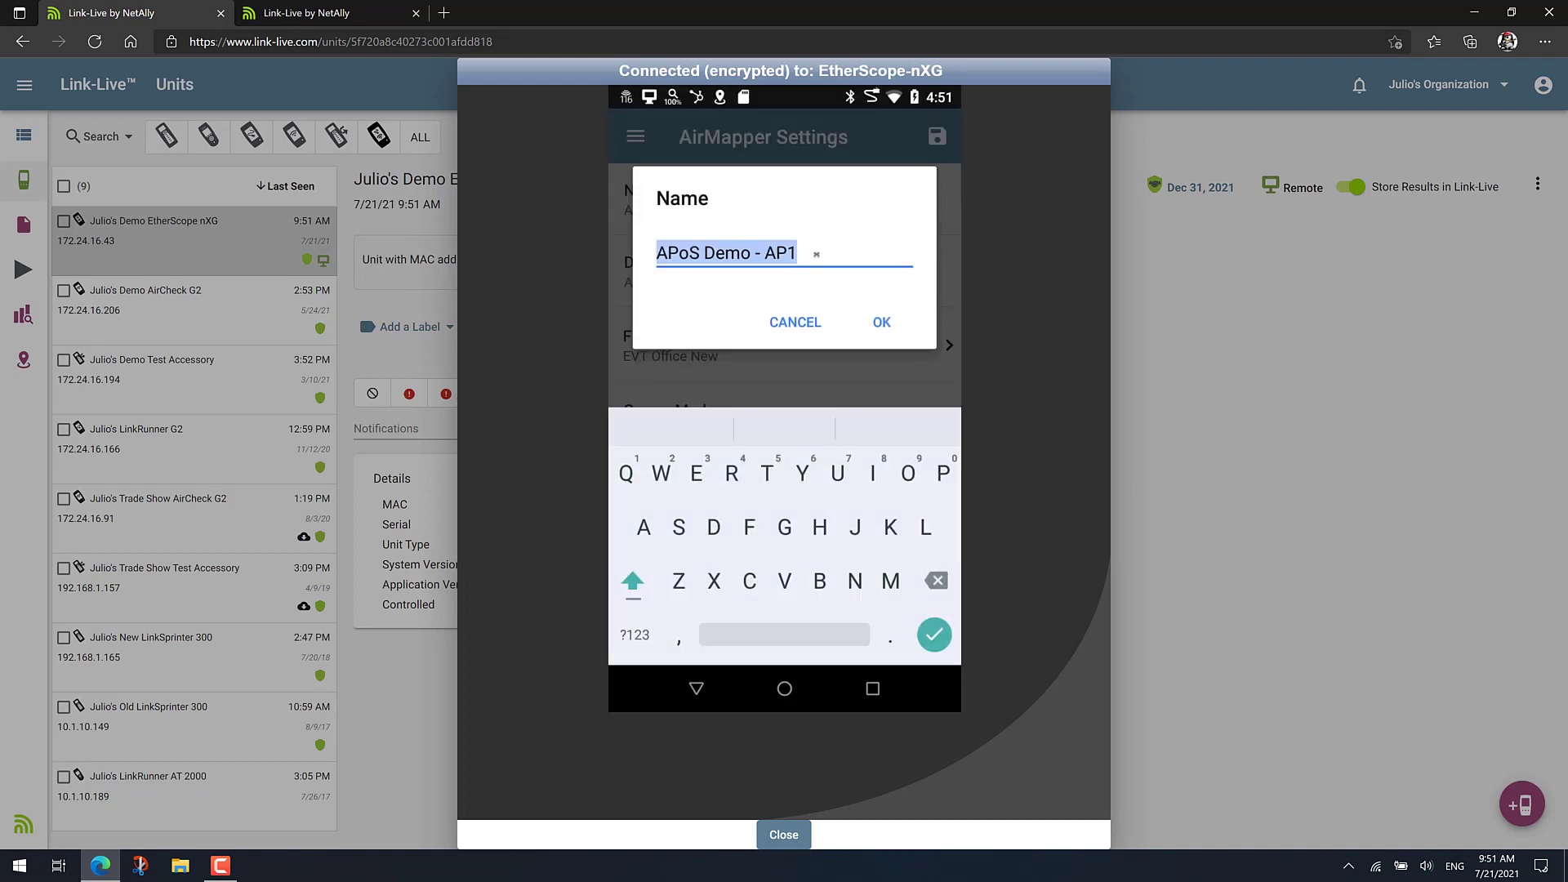
{"action": "left_click", "coordinate": [797, 253]}
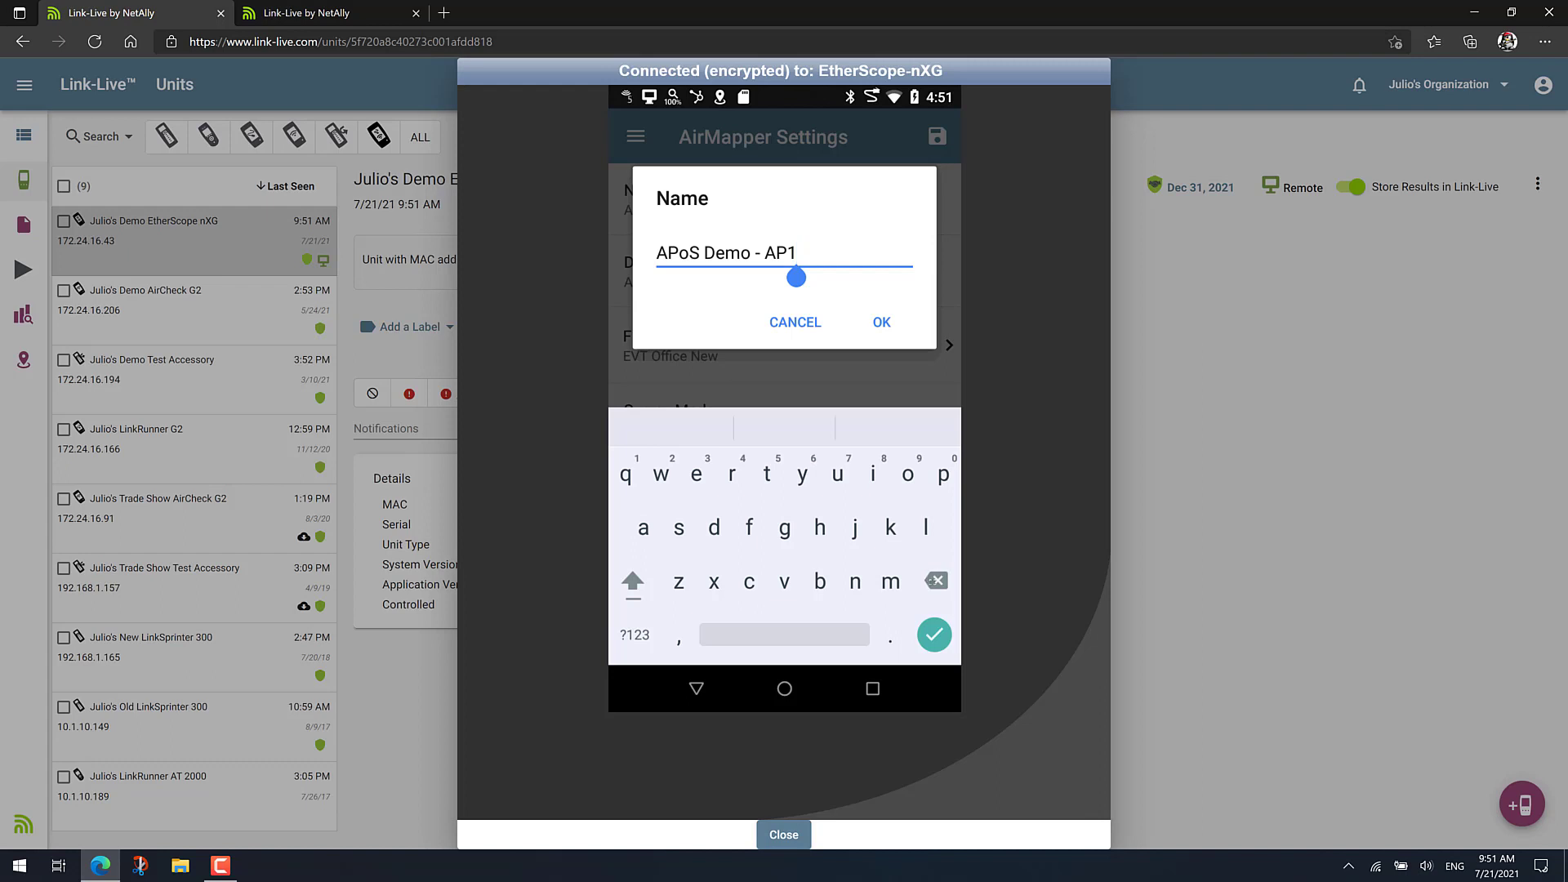
{"action": "left_click", "coordinate": [935, 581]}
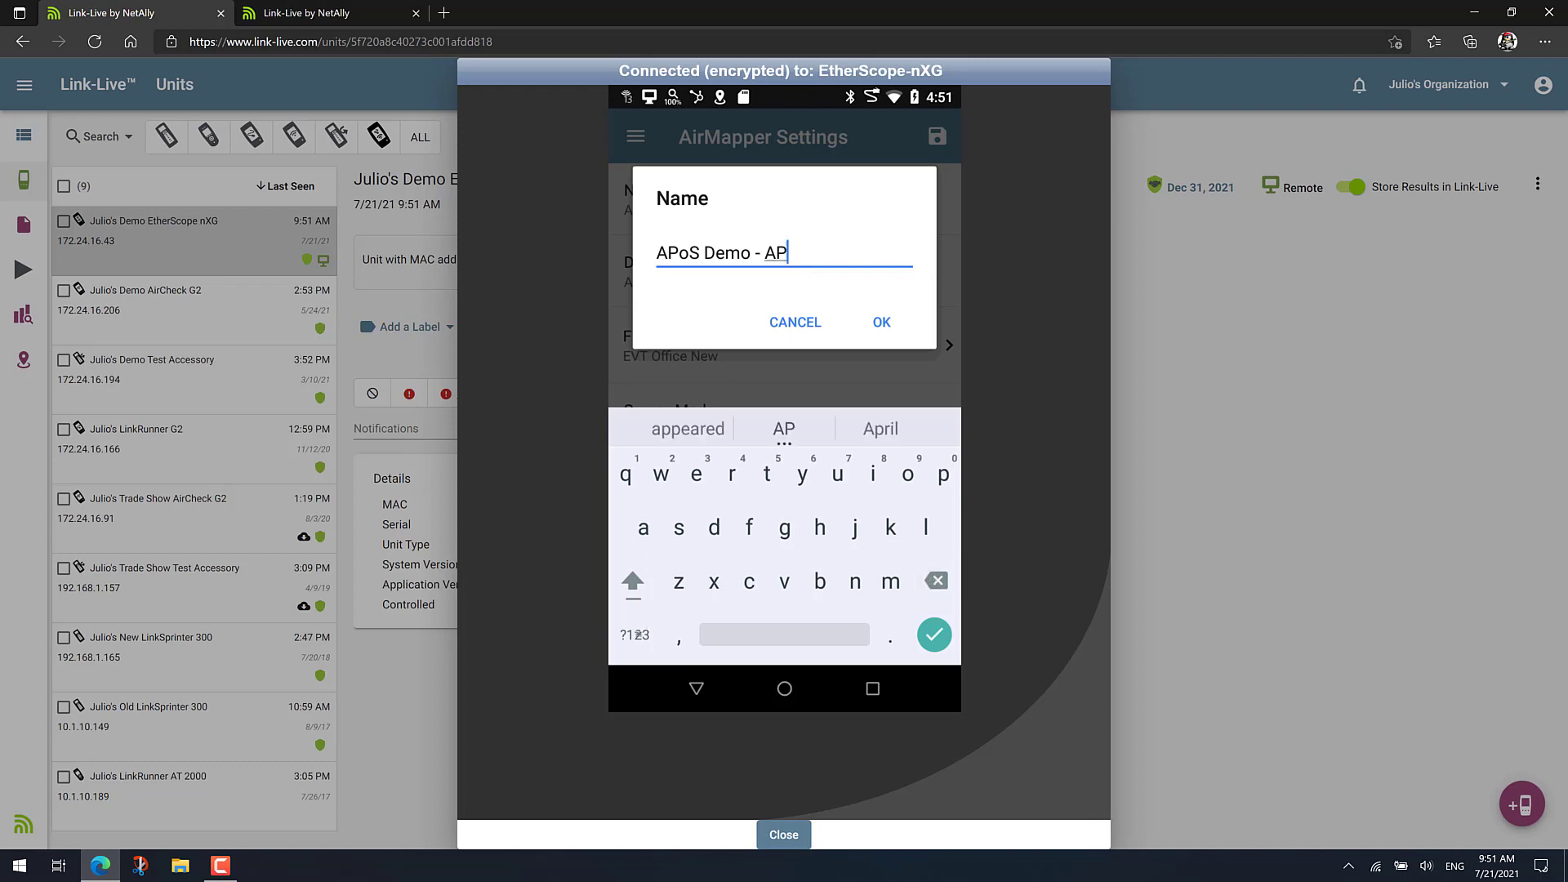
{"action": "left_click", "coordinate": [637, 634]}
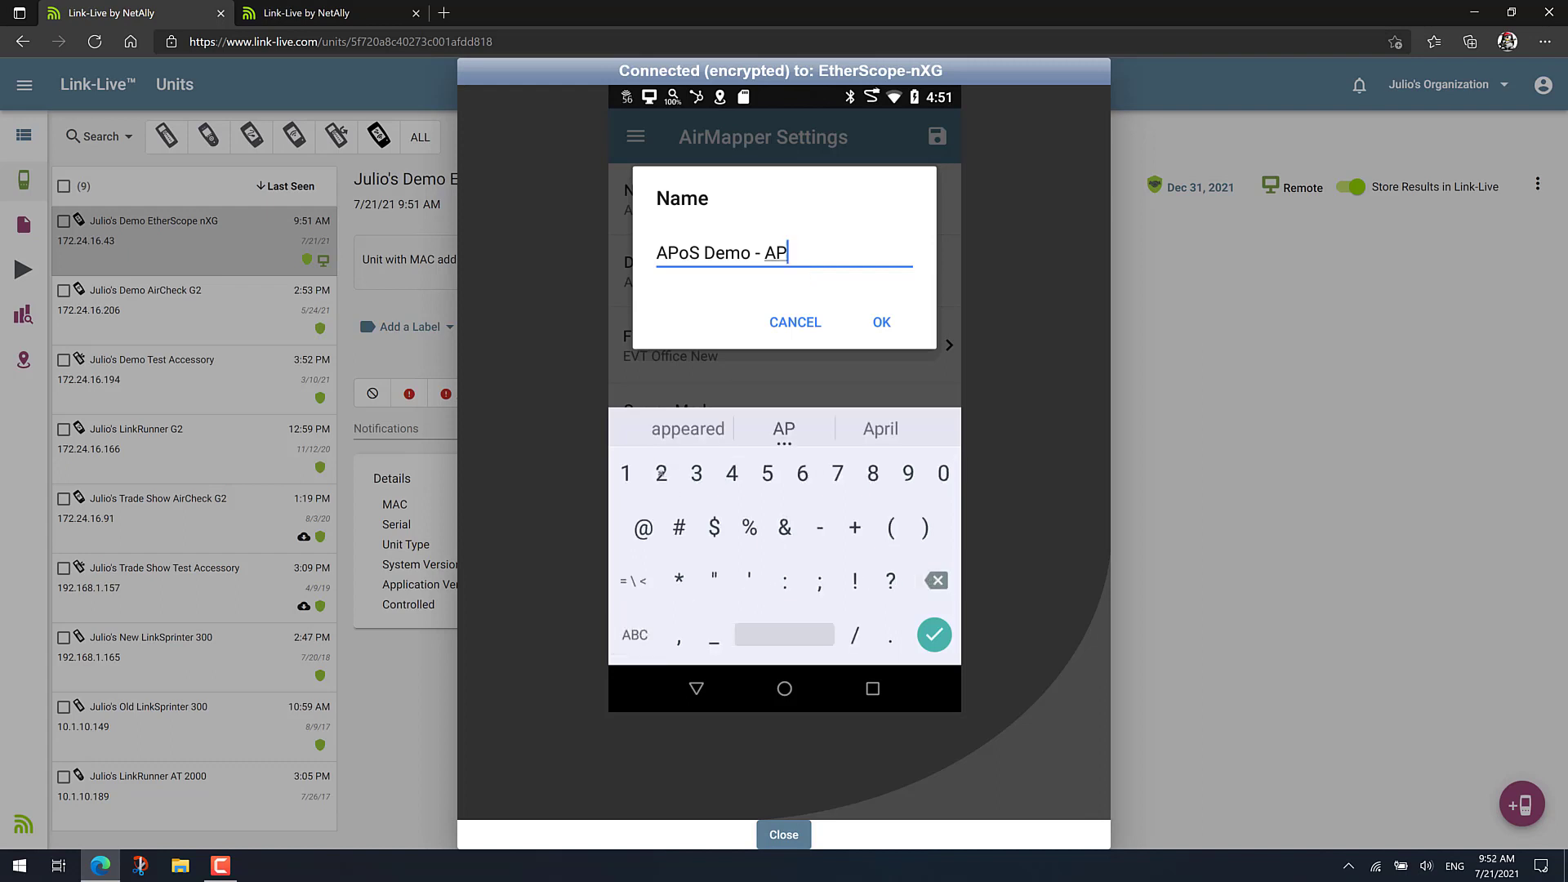
{"action": "left_click", "coordinate": [661, 474]}
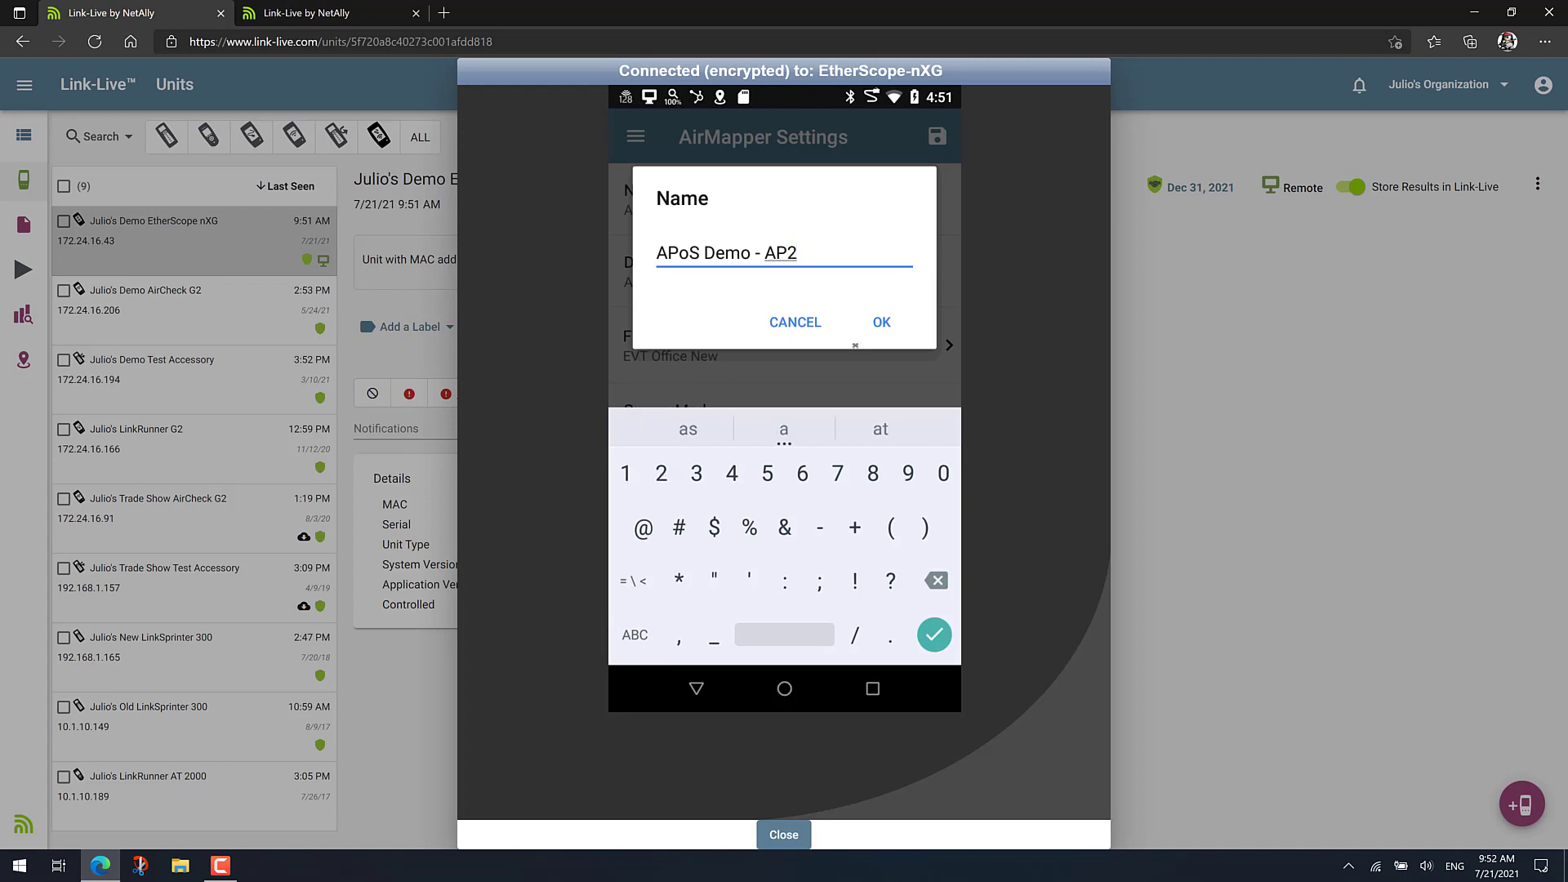
{"action": "left_click", "coordinate": [882, 323]}
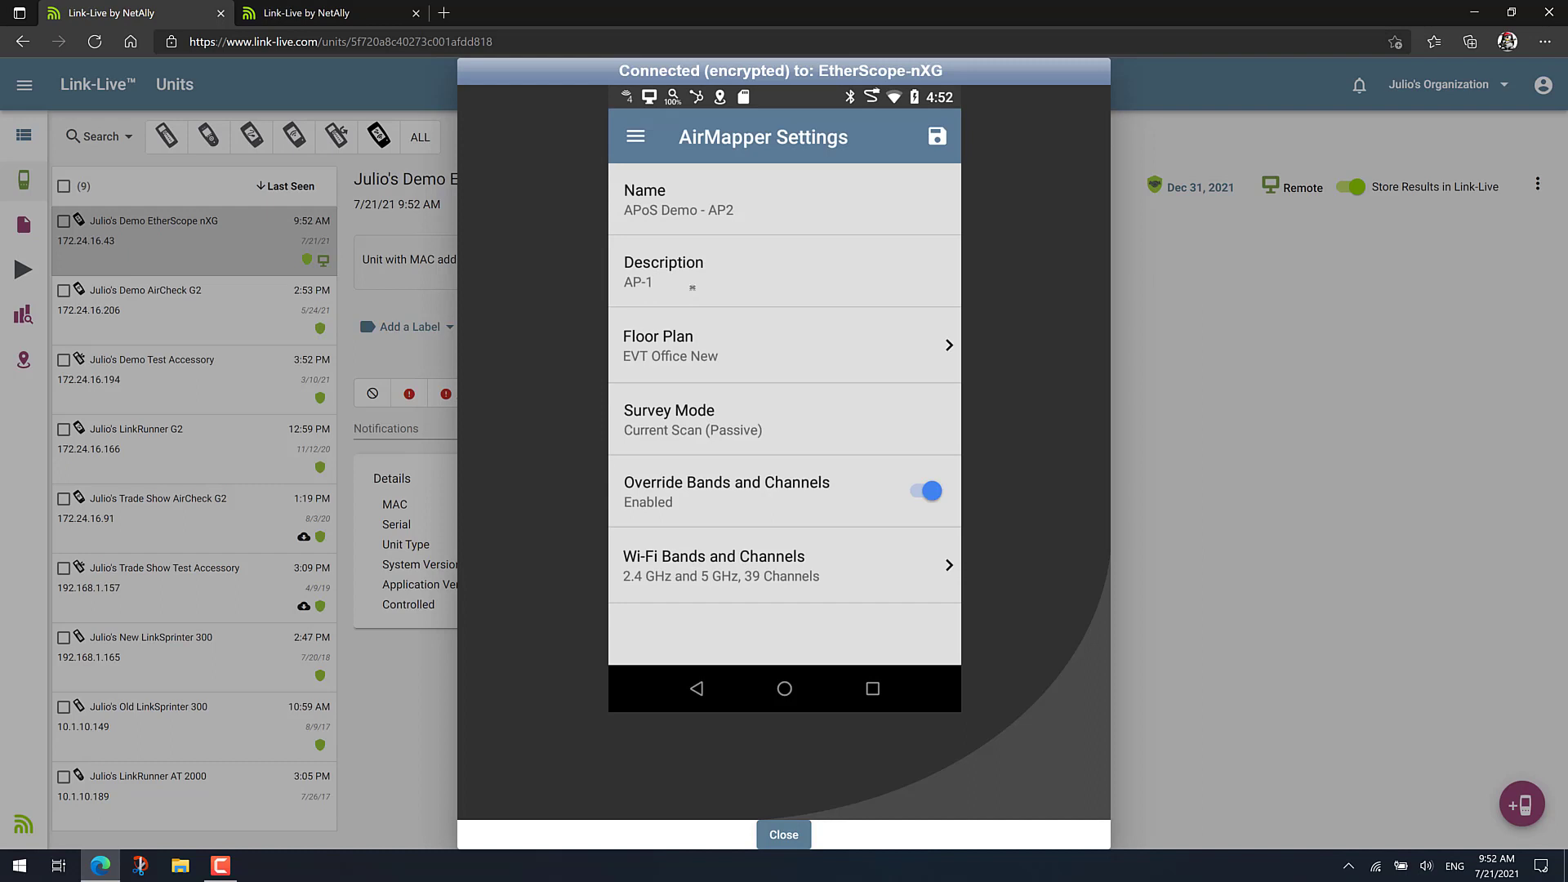
Change the survey description from AP-1 to AP-2.
{"action": "left_click", "coordinate": [692, 288]}
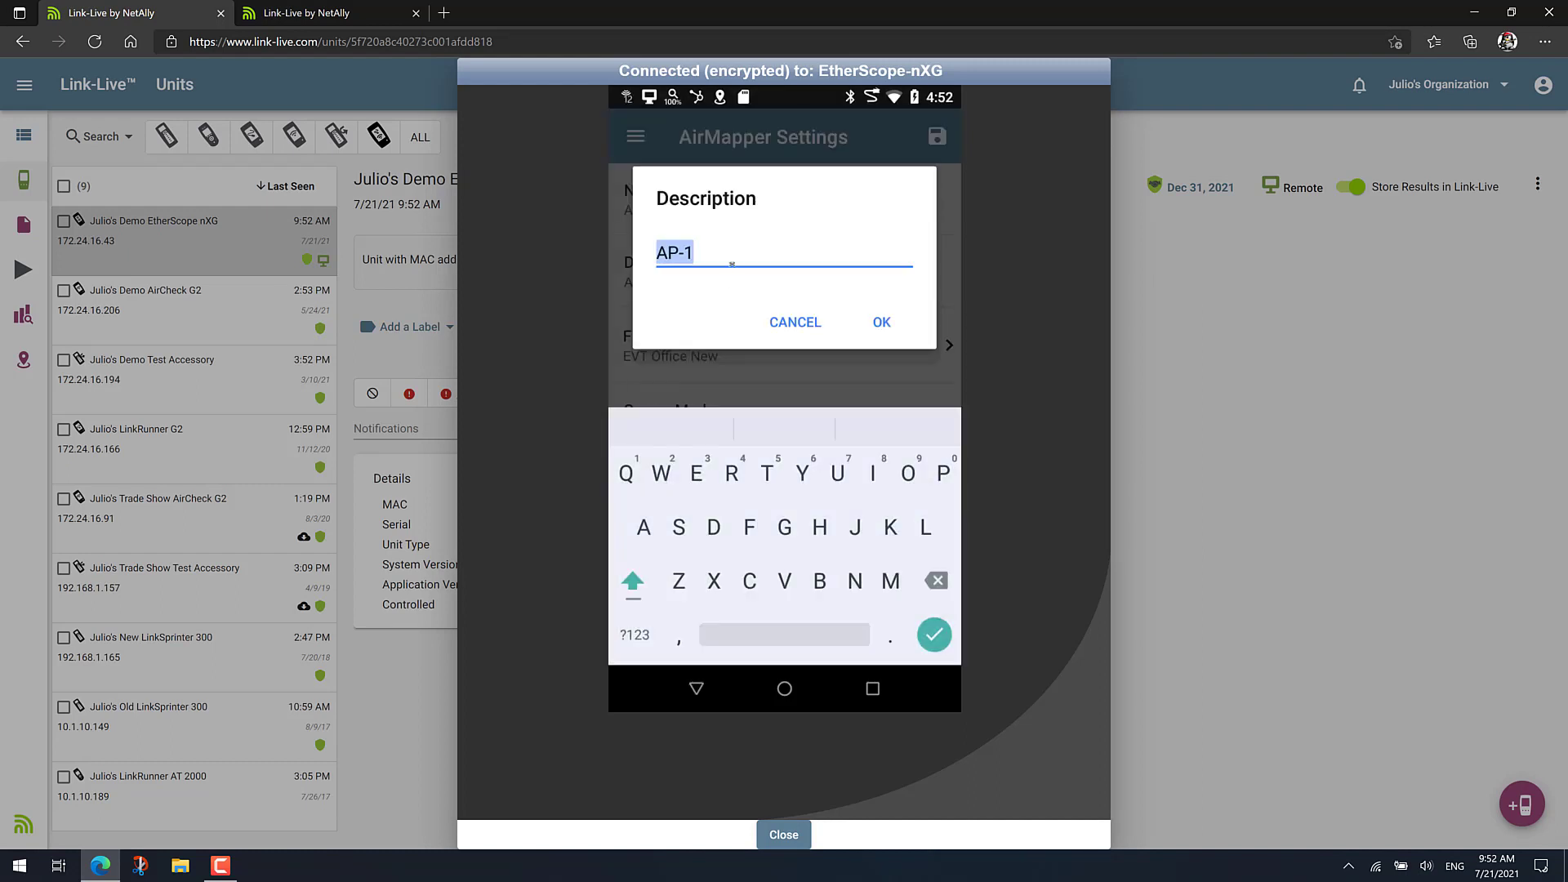
{"action": "left_click", "coordinate": [728, 253]}
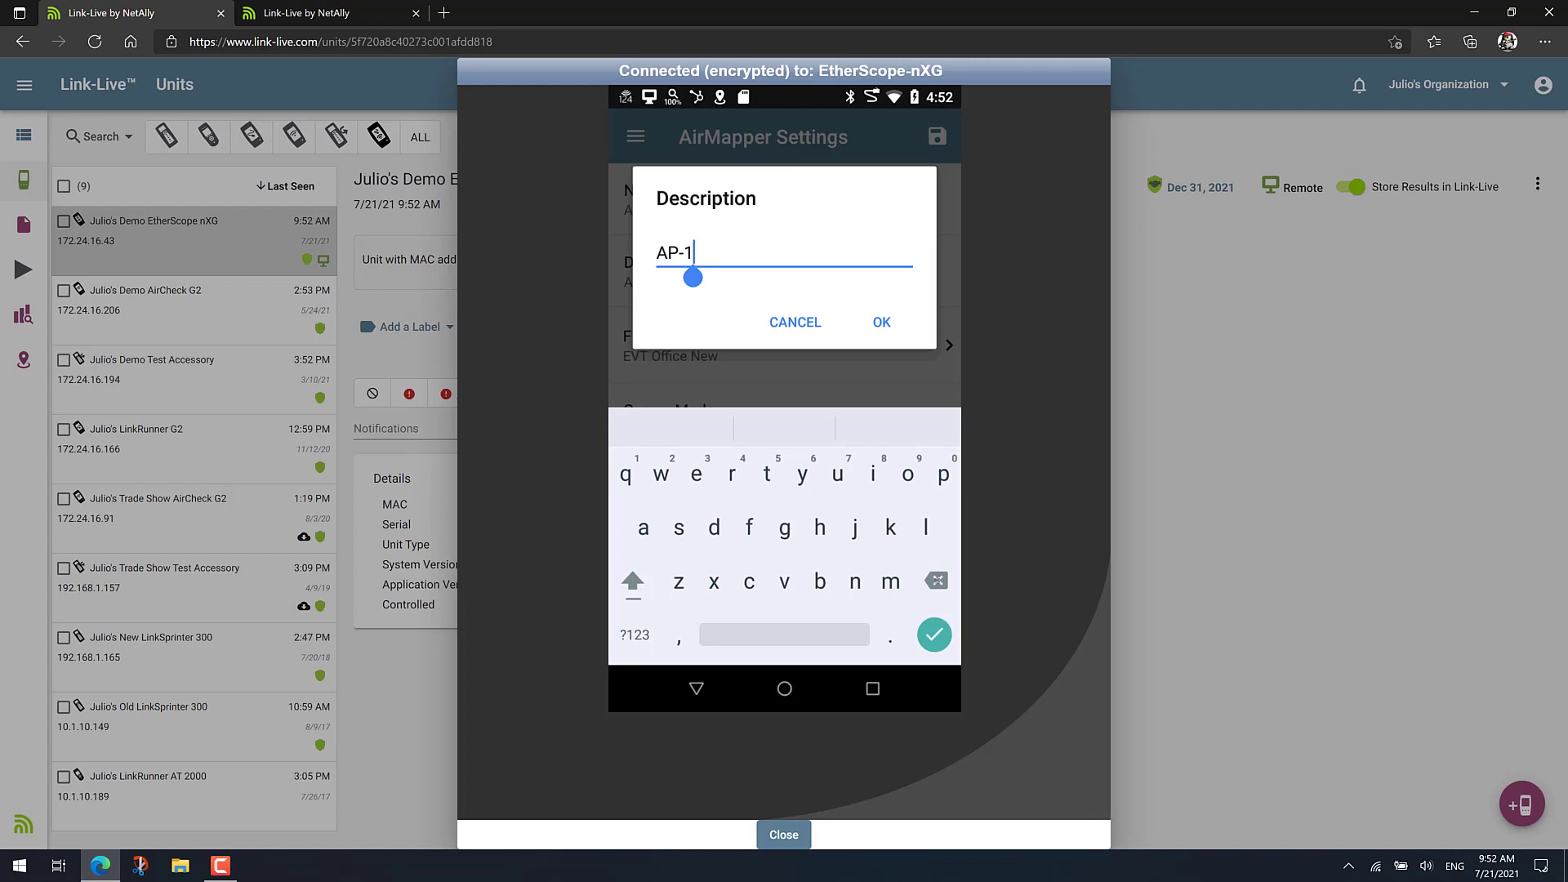
{"action": "key", "text": "BackSpace"}
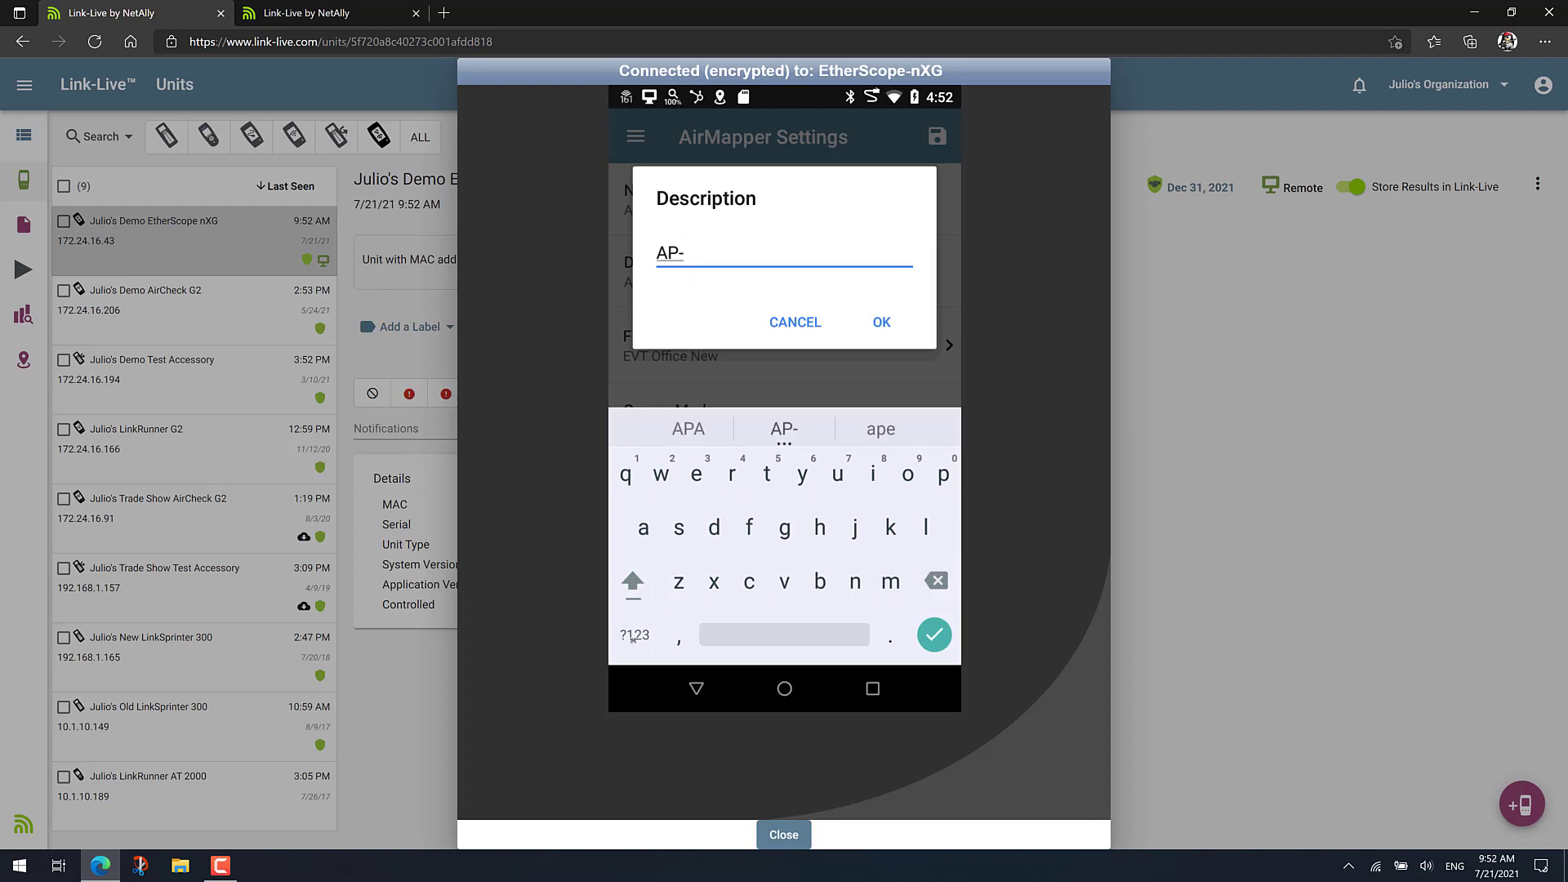
{"action": "left_click", "coordinate": [634, 636]}
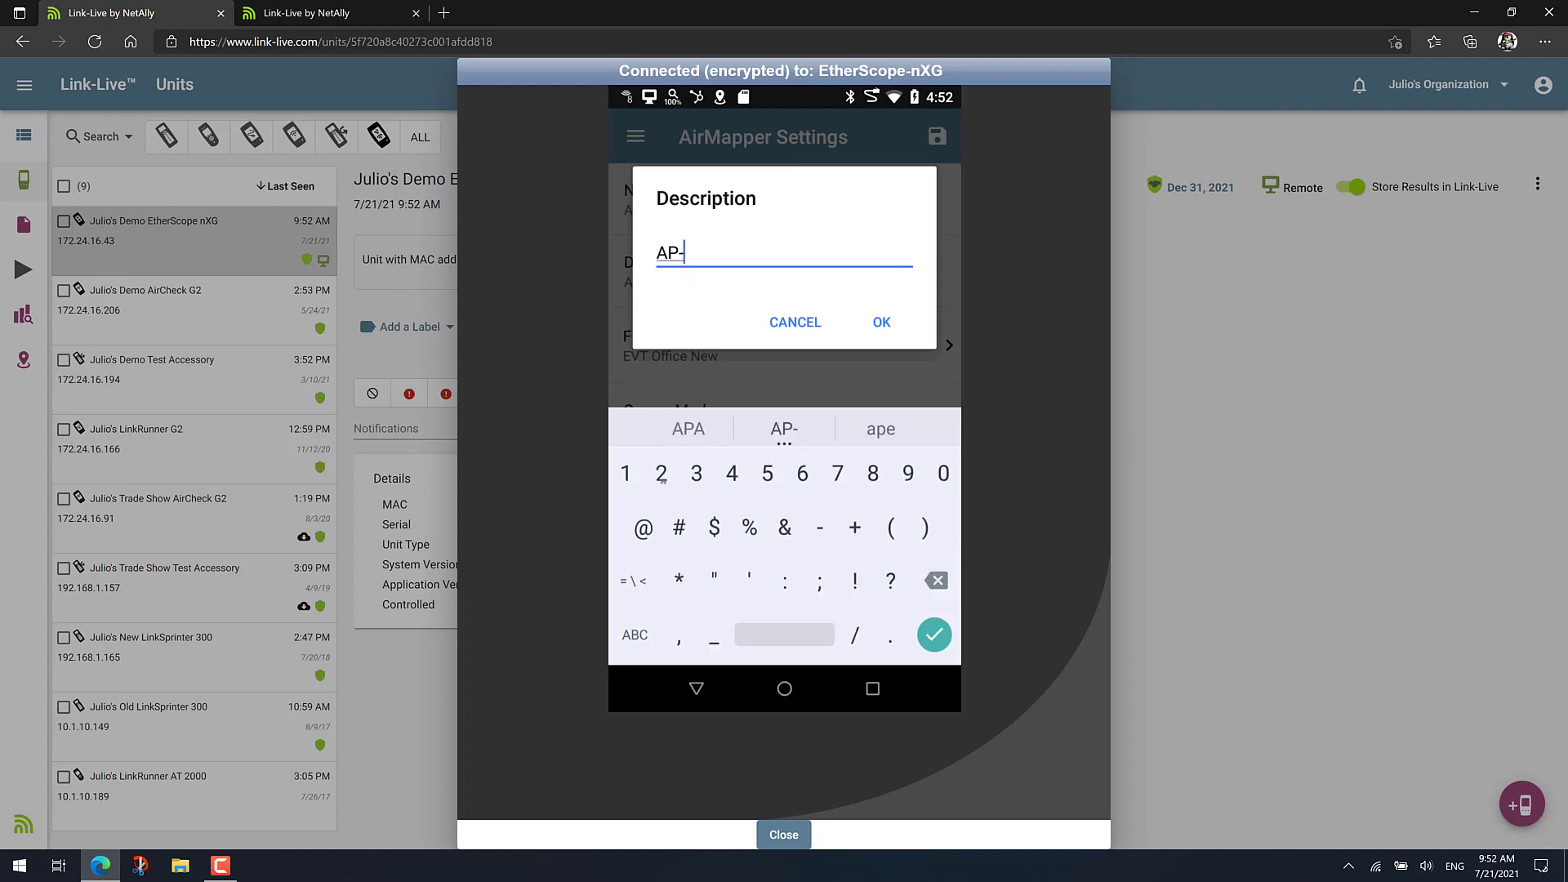
{"action": "left_click", "coordinate": [661, 475]}
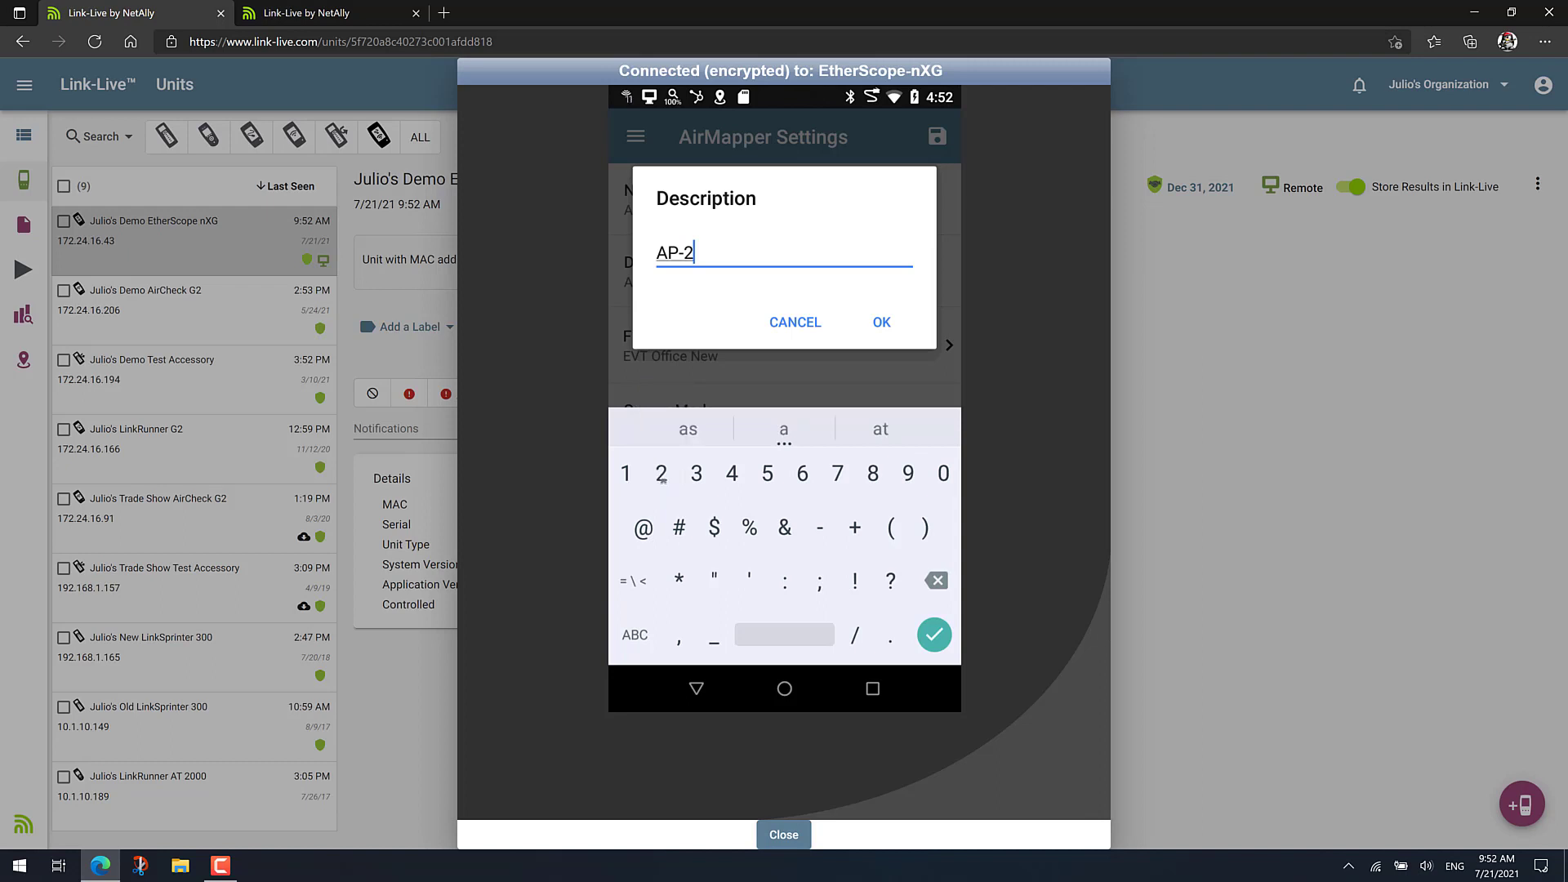
{"action": "left_click", "coordinate": [881, 323]}
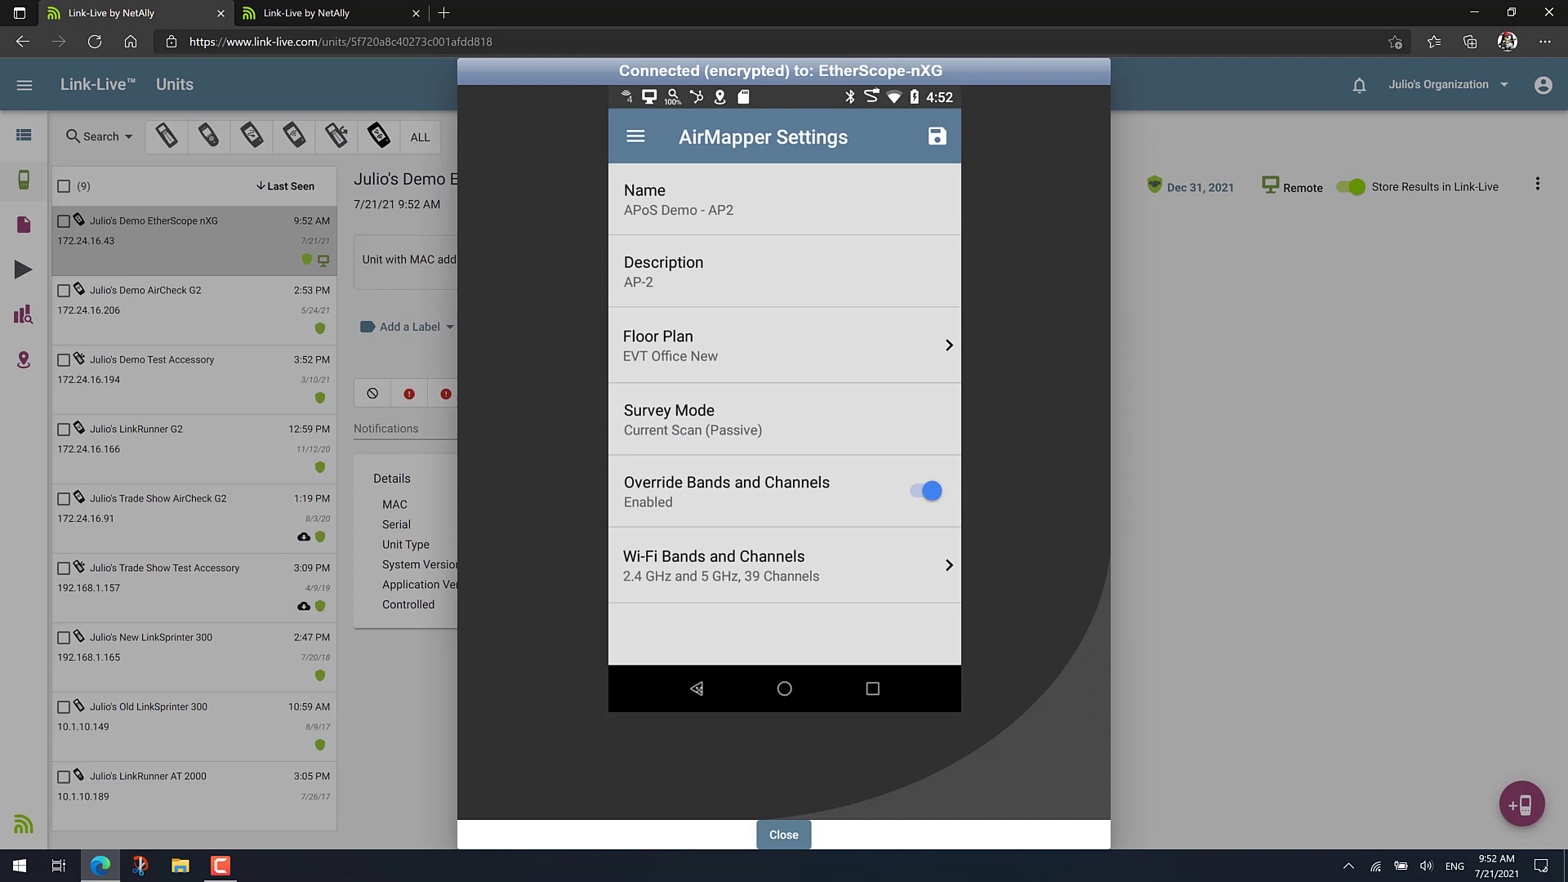
Start the passive survey, pin an 'AP2' comment near the upper-right offices, and record two survey points.
{"action": "left_click", "coordinate": [697, 688]}
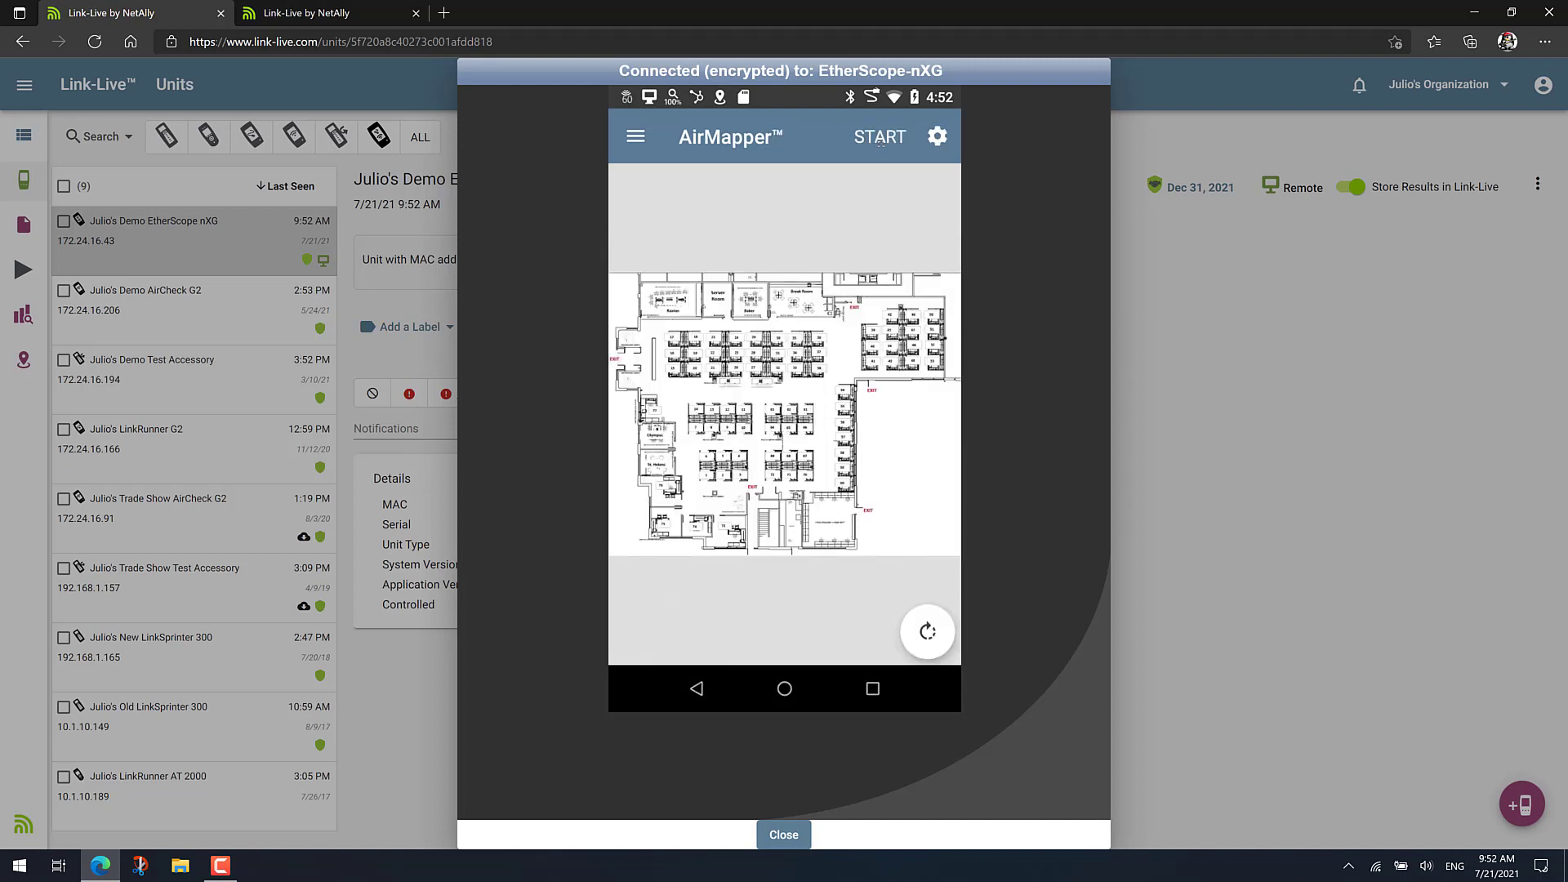
{"action": "left_click", "coordinate": [880, 138]}
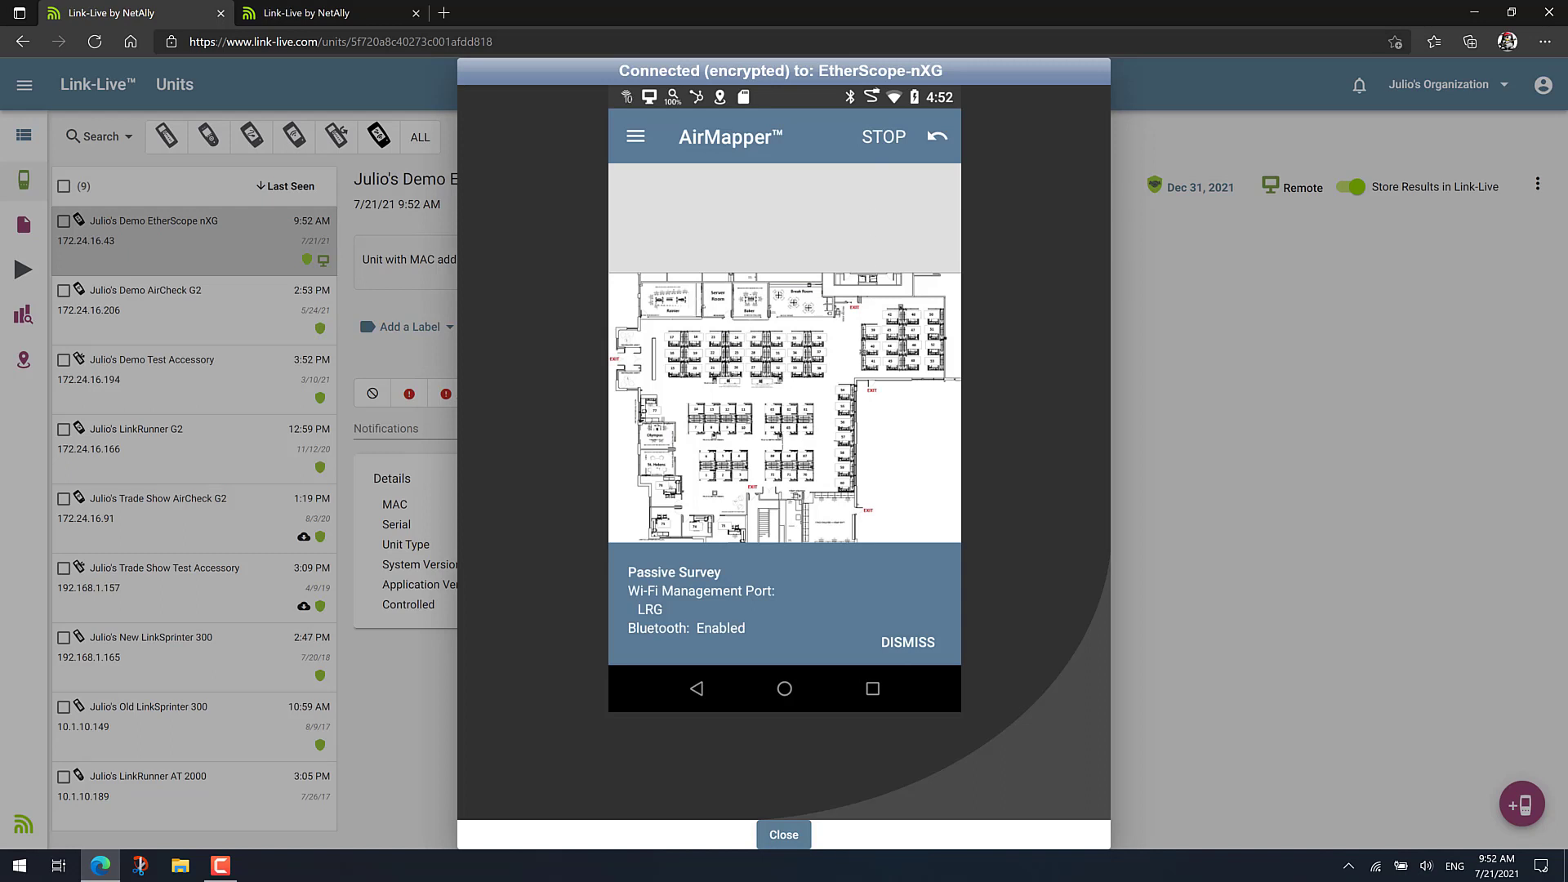
{"action": "left_click", "coordinate": [862, 351]}
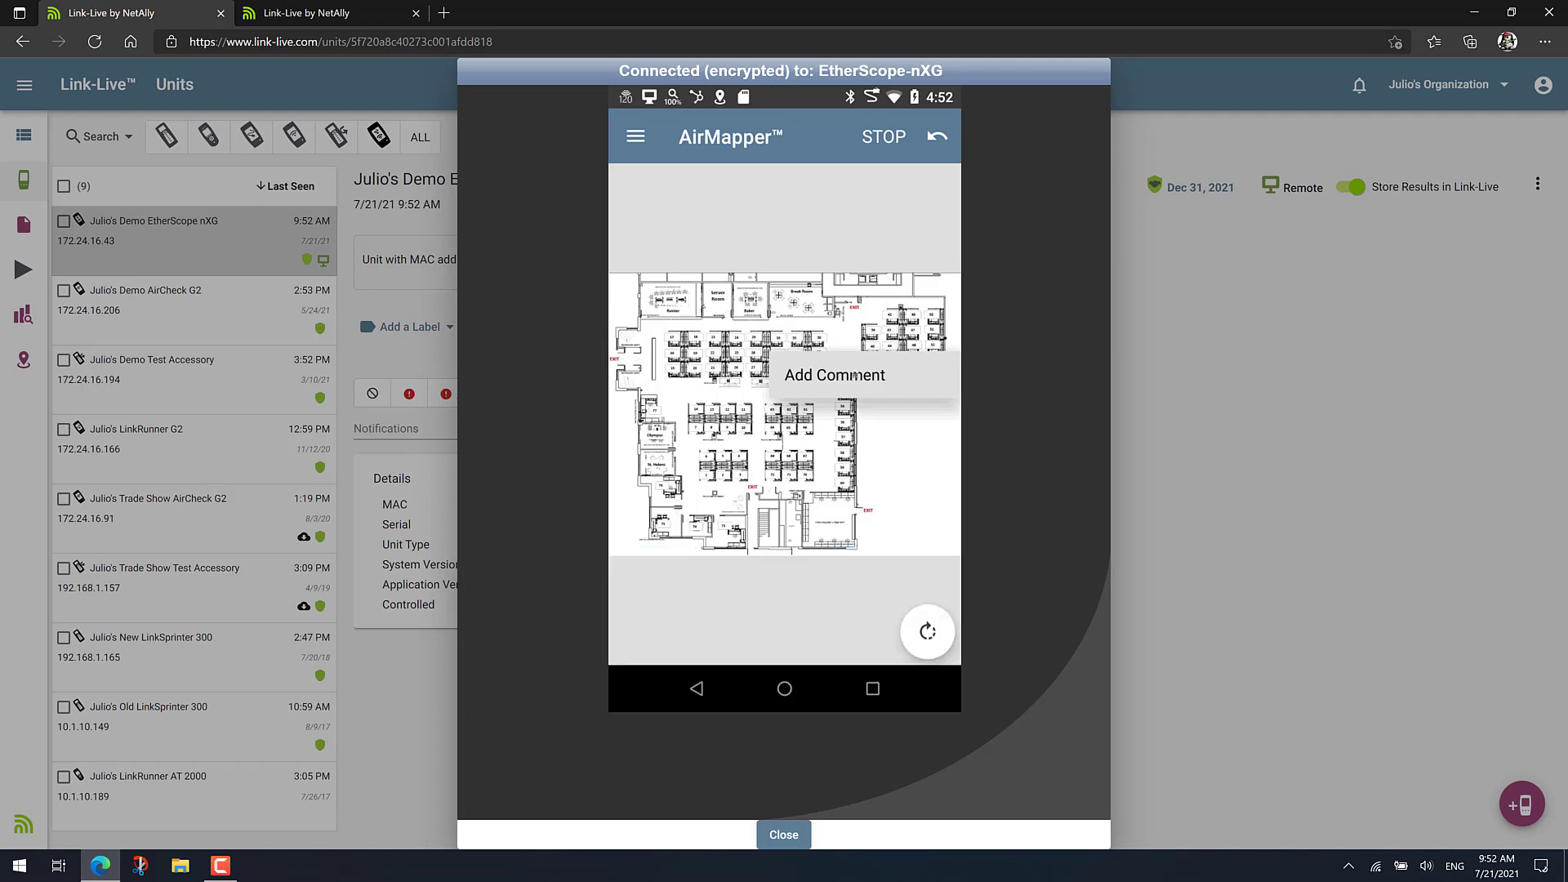
{"action": "left_click", "coordinate": [855, 375]}
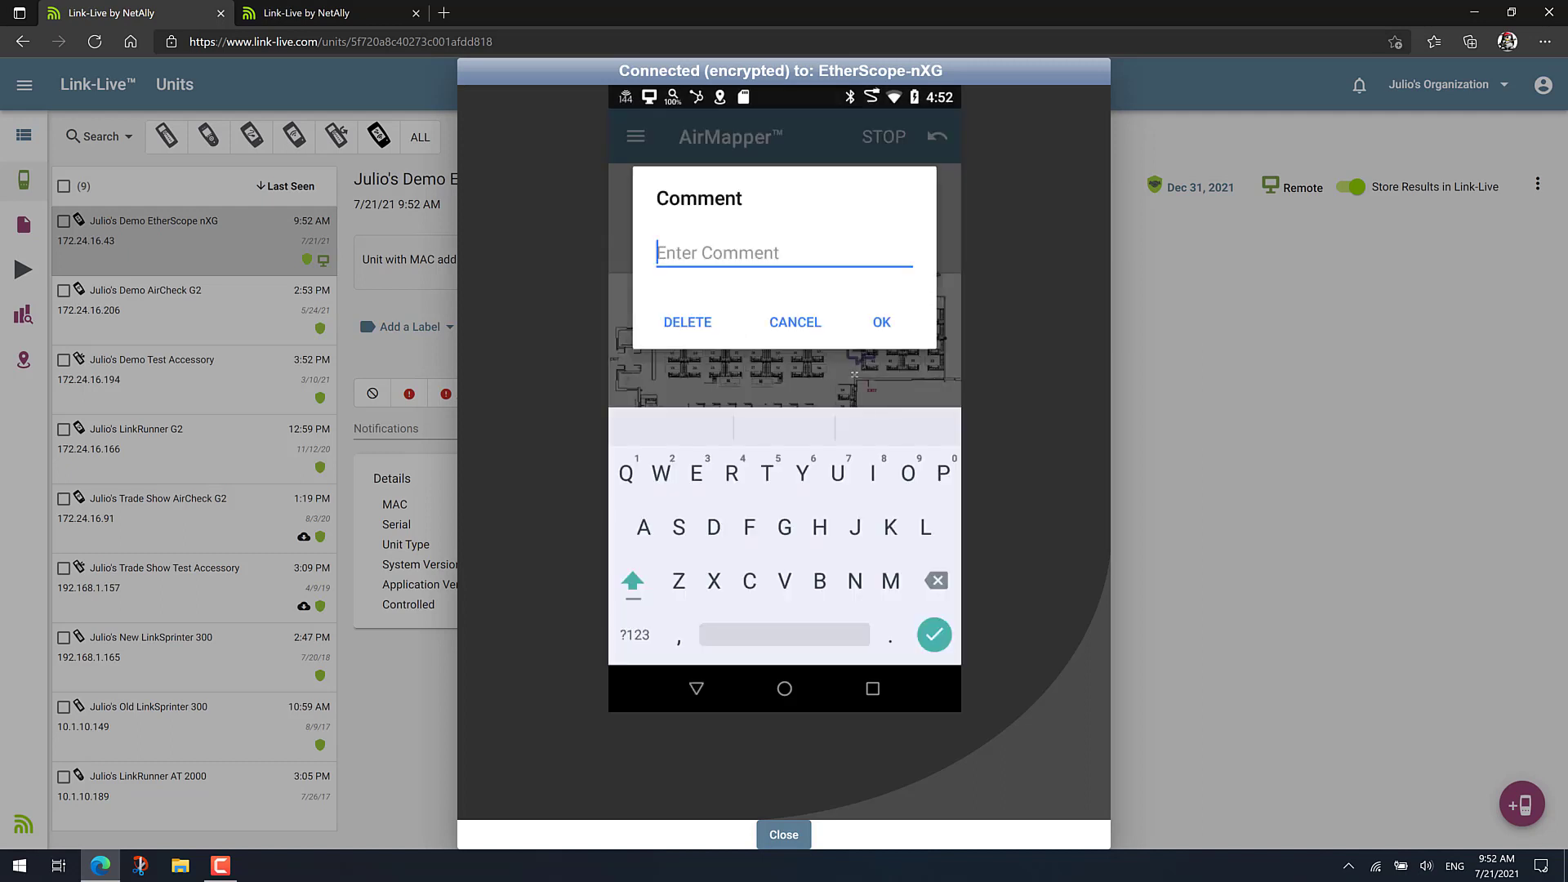
{"action": "left_click", "coordinate": [651, 531]}
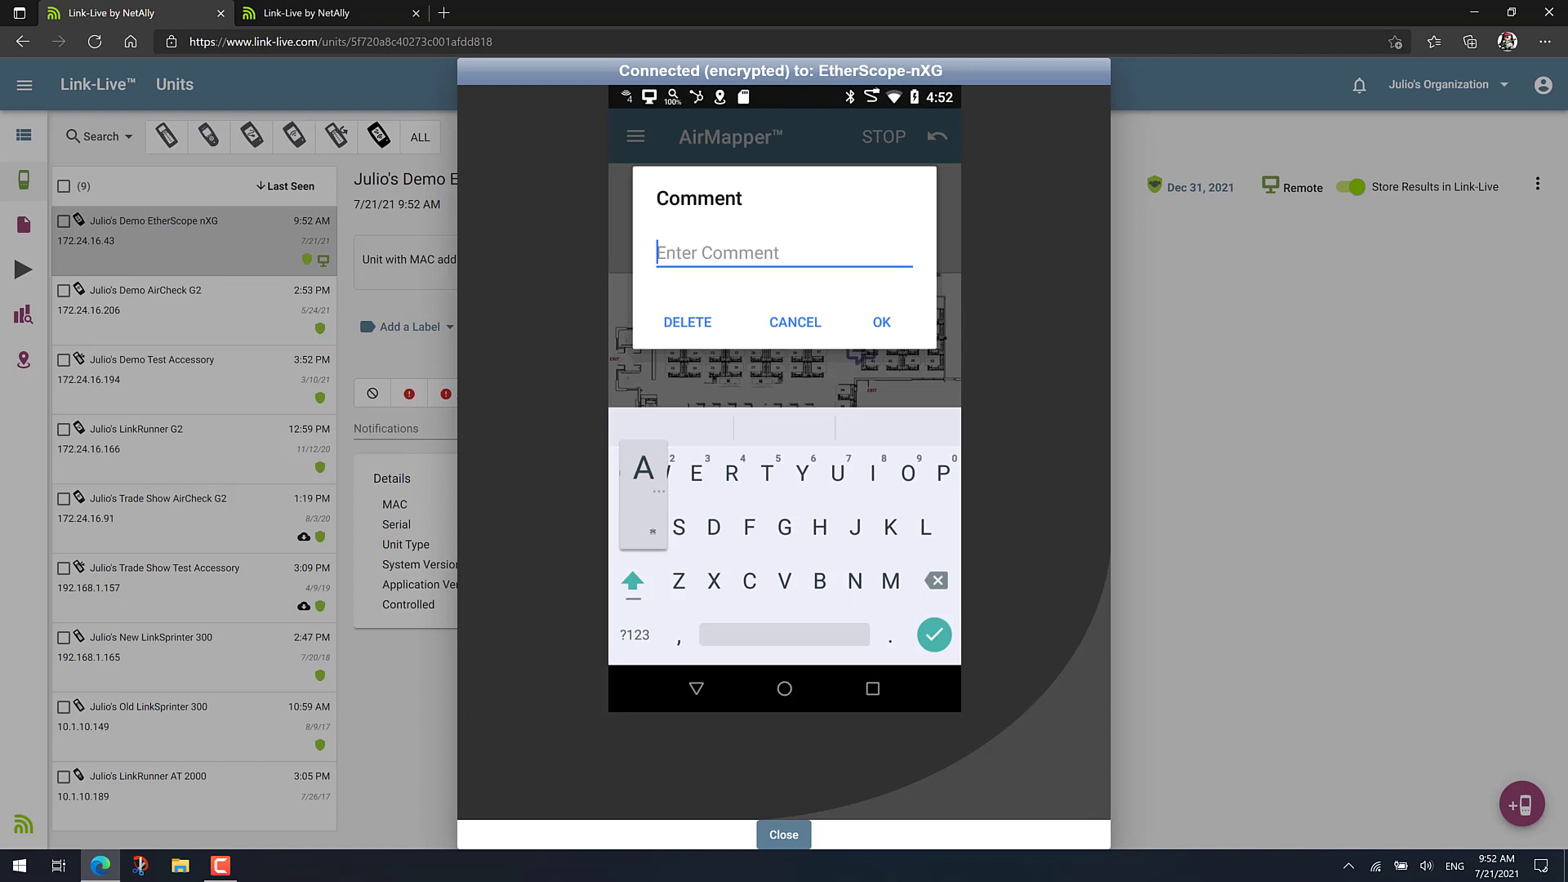
{"action": "left_click", "coordinate": [633, 582]}
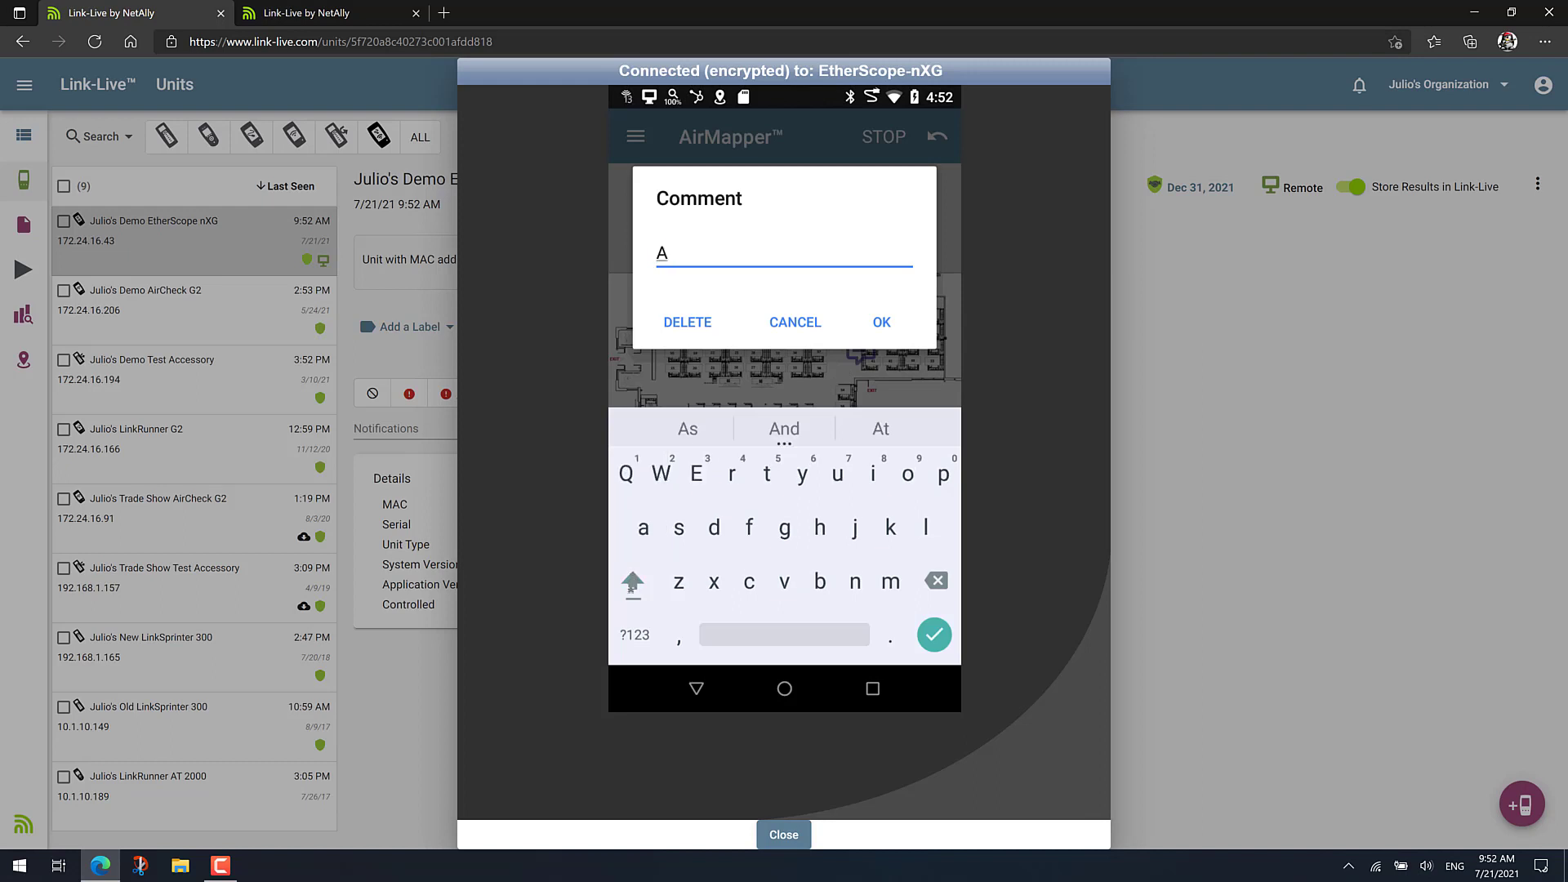
{"action": "left_click", "coordinate": [941, 474]}
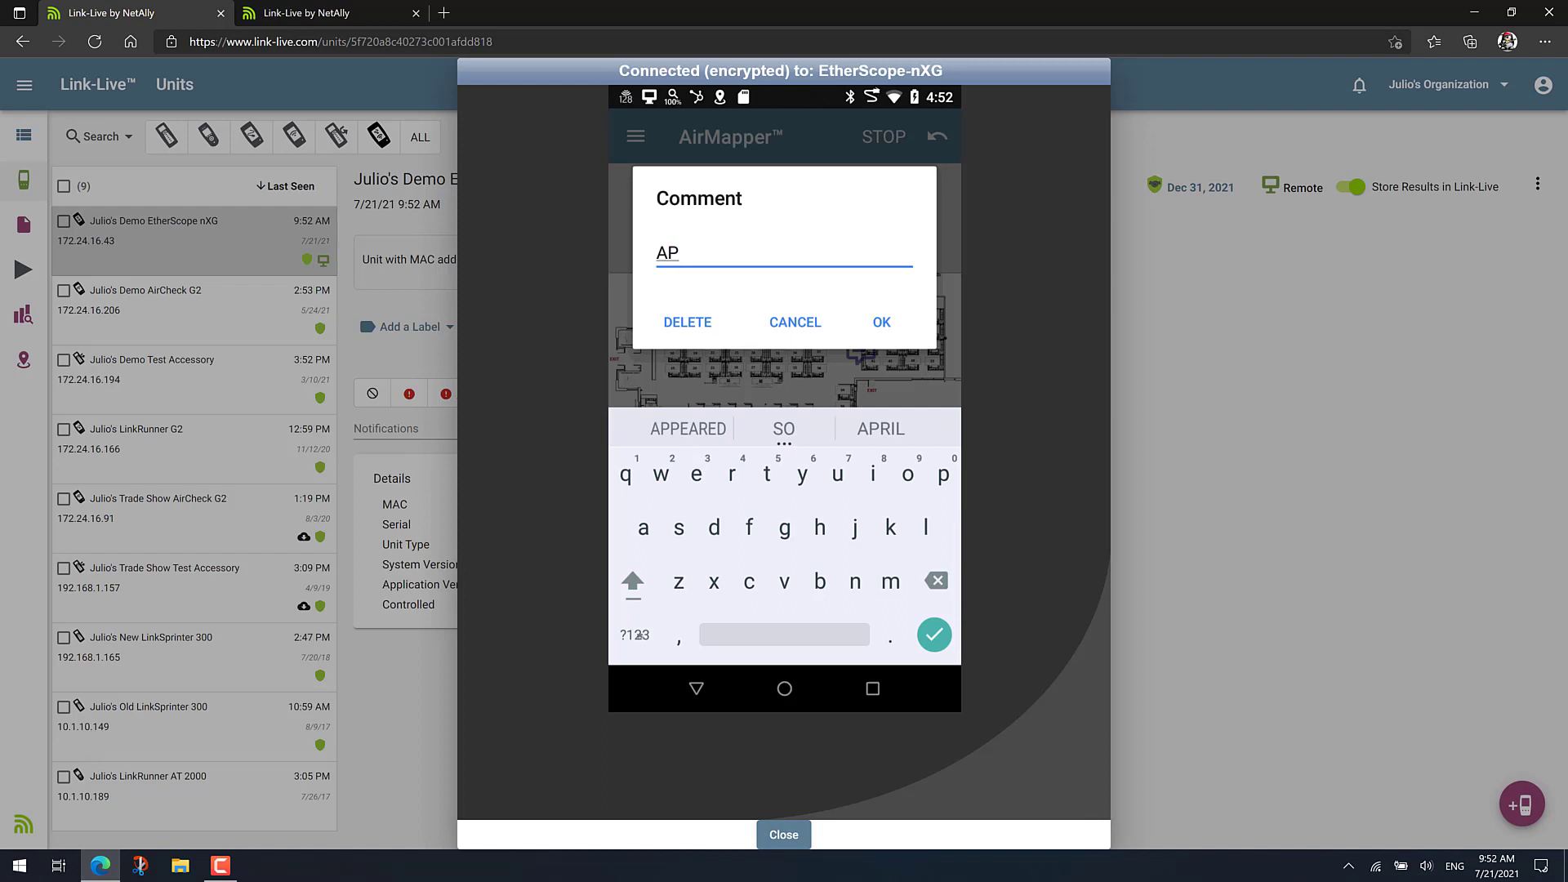
{"action": "left_click", "coordinate": [635, 634]}
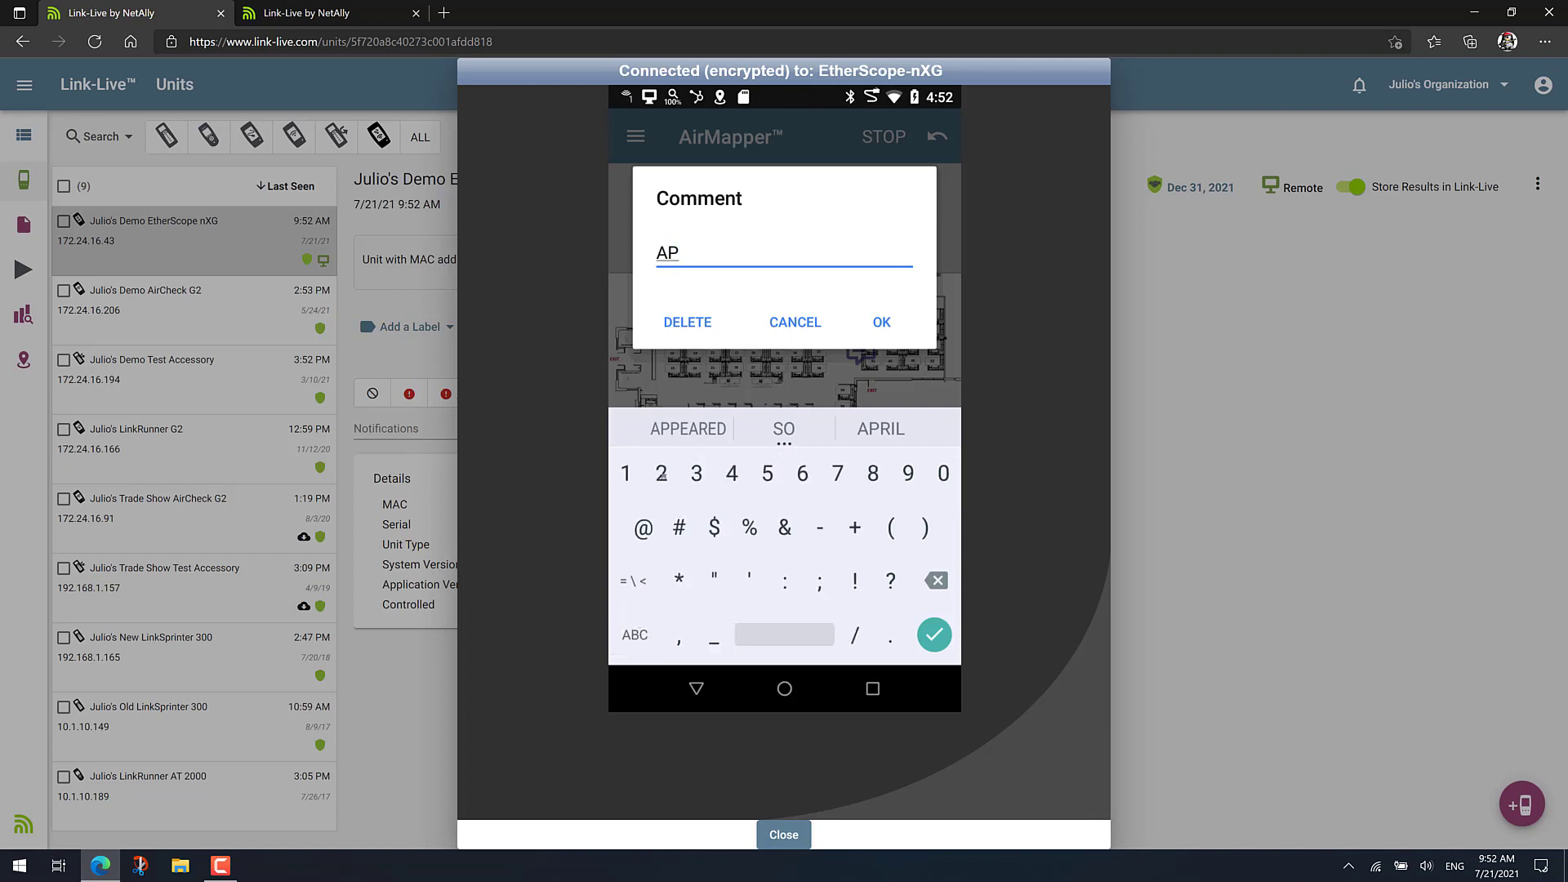
{"action": "left_click", "coordinate": [662, 474]}
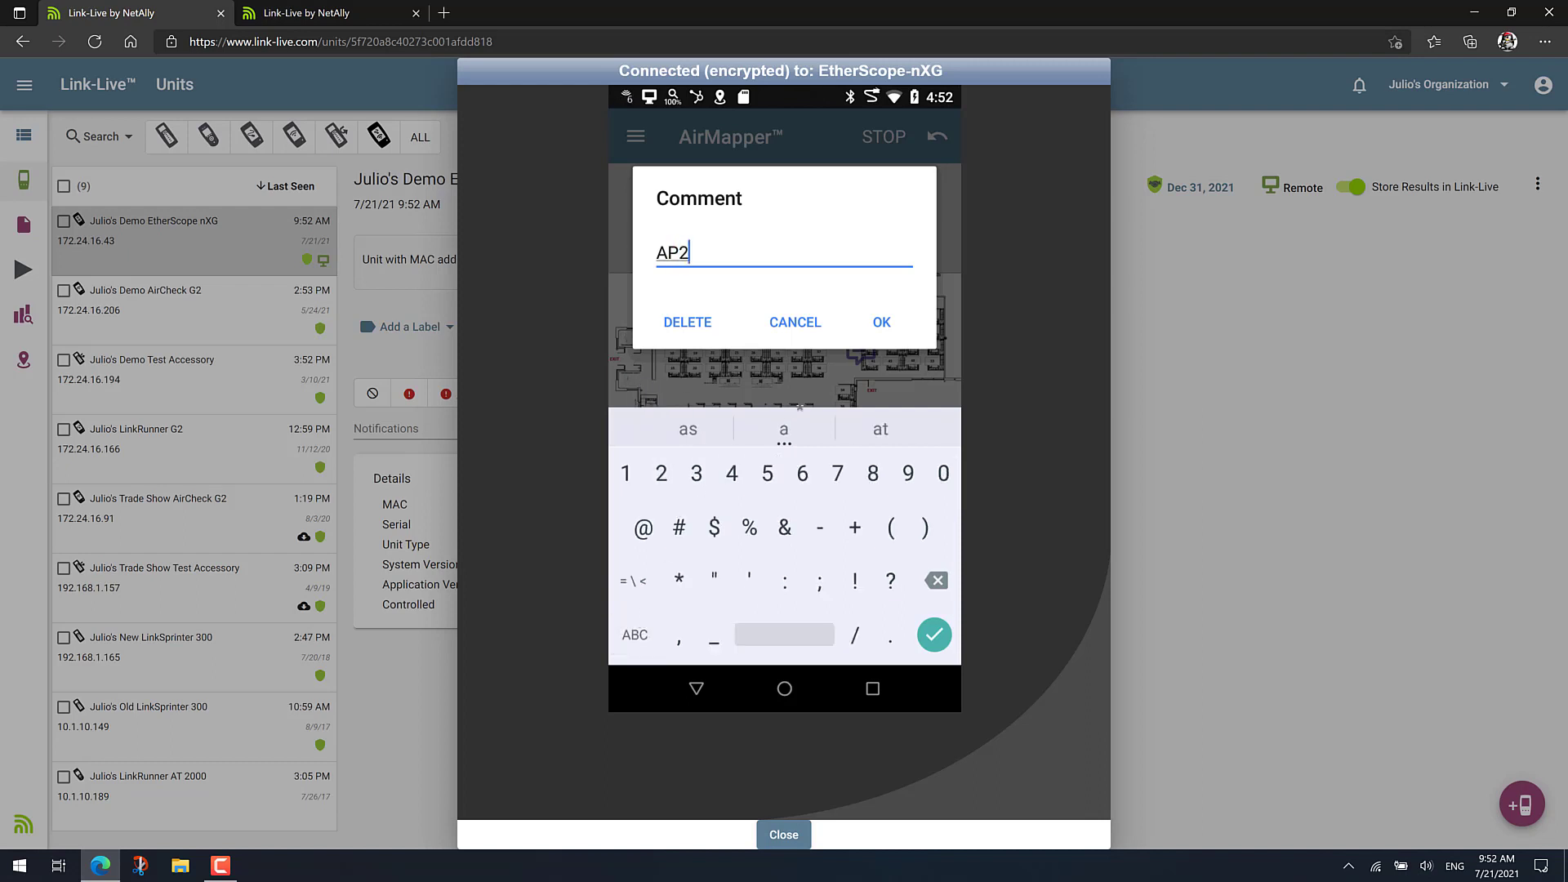
{"action": "left_click", "coordinate": [881, 322]}
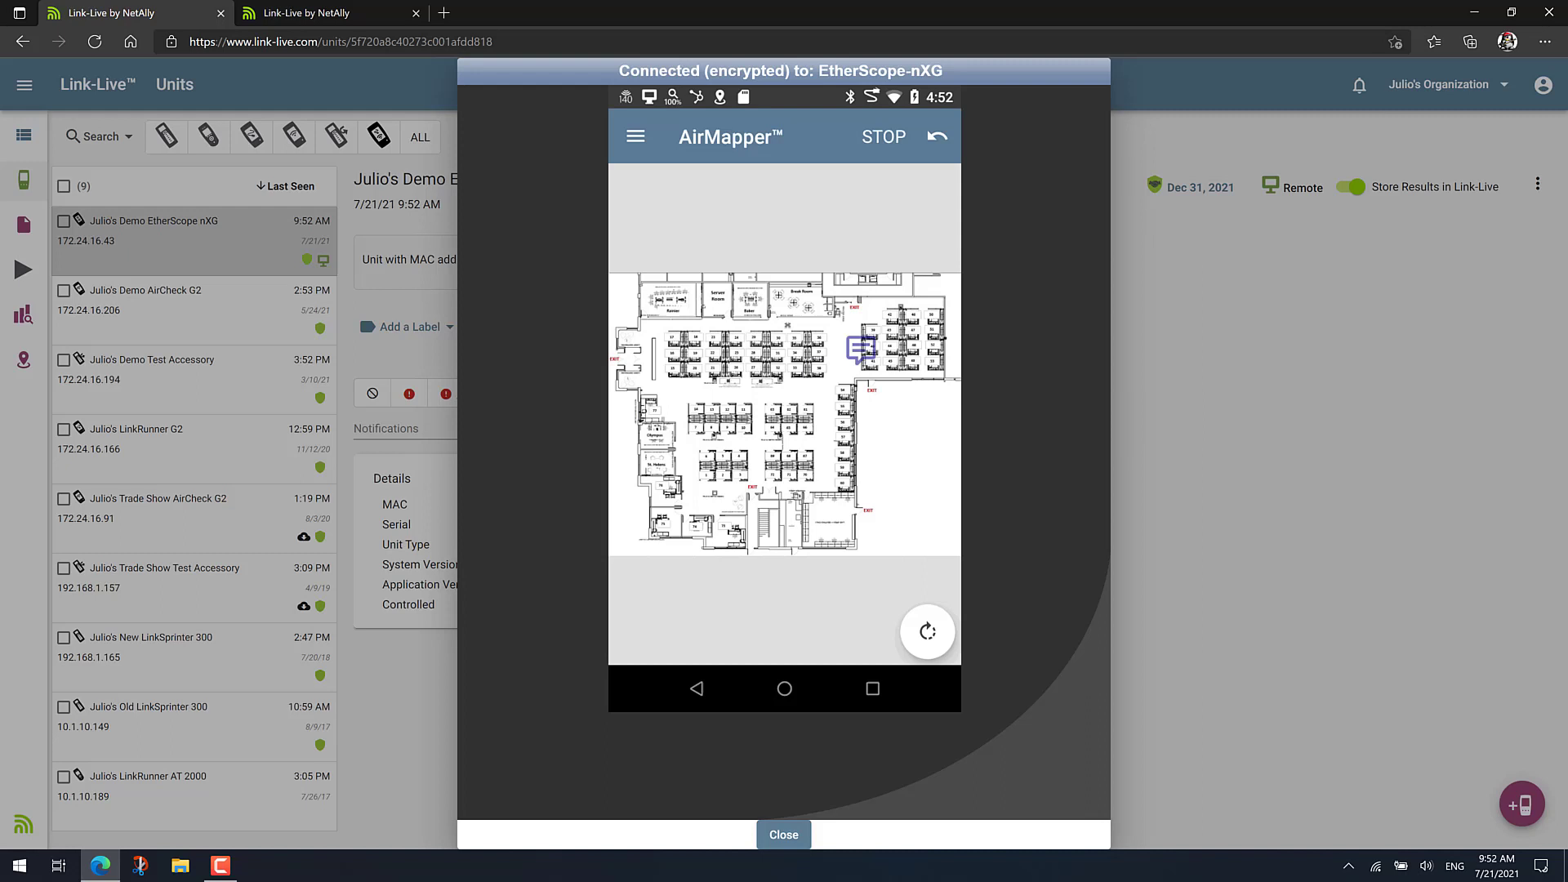
{"action": "left_click", "coordinate": [786, 325]}
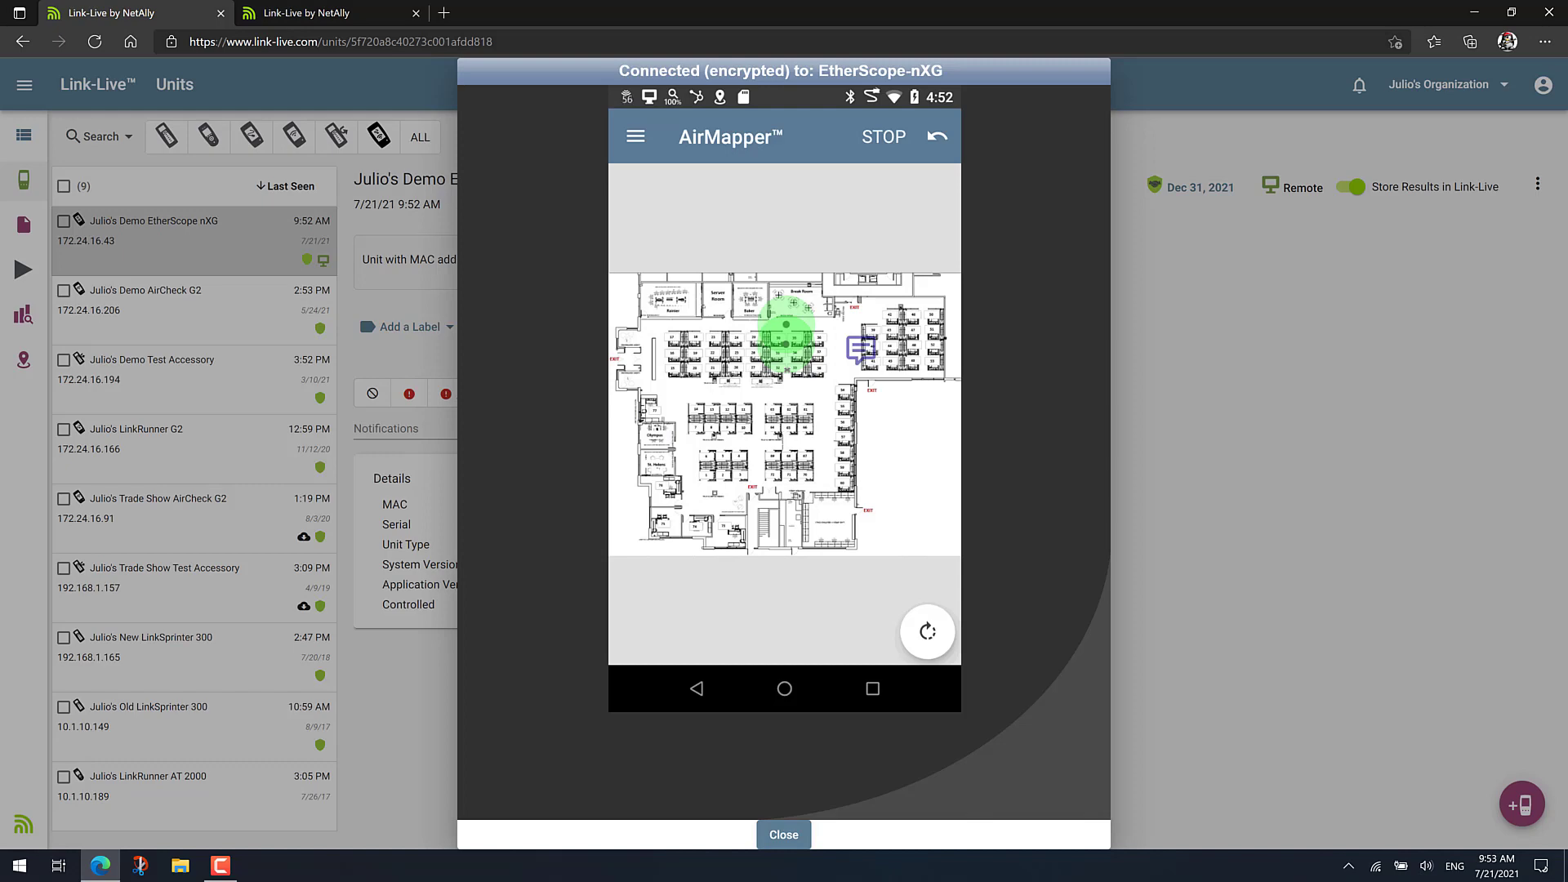
{"action": "left_click", "coordinate": [787, 368]}
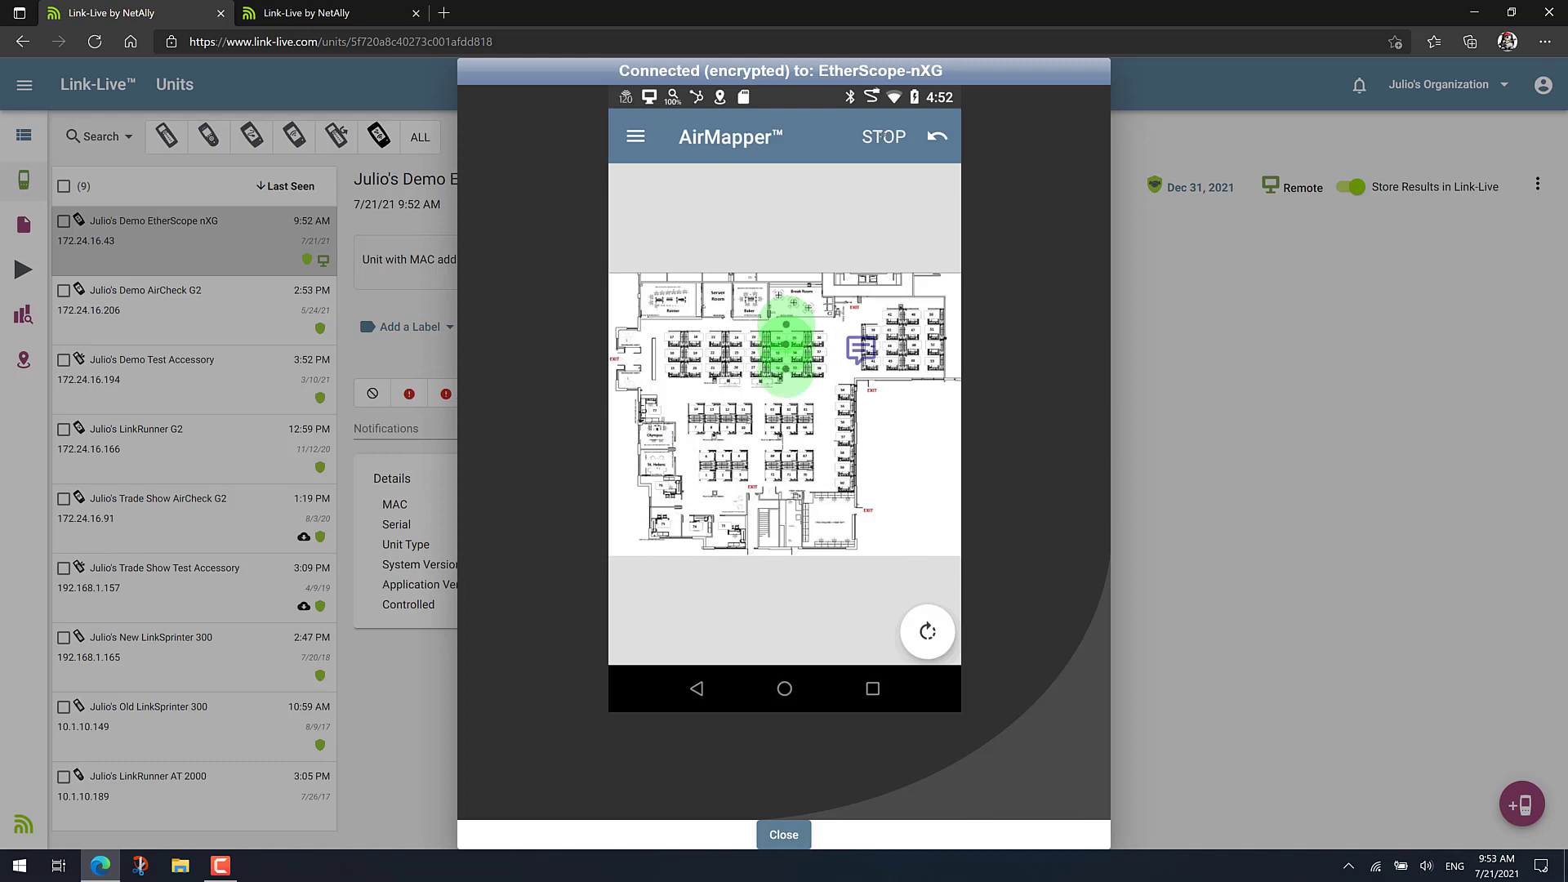
In Link-Live's AirMapper list, review and tick both APoS Demo - AP1 and APoS Demo - AP2.
{"action": "left_click", "coordinate": [363, 13]}
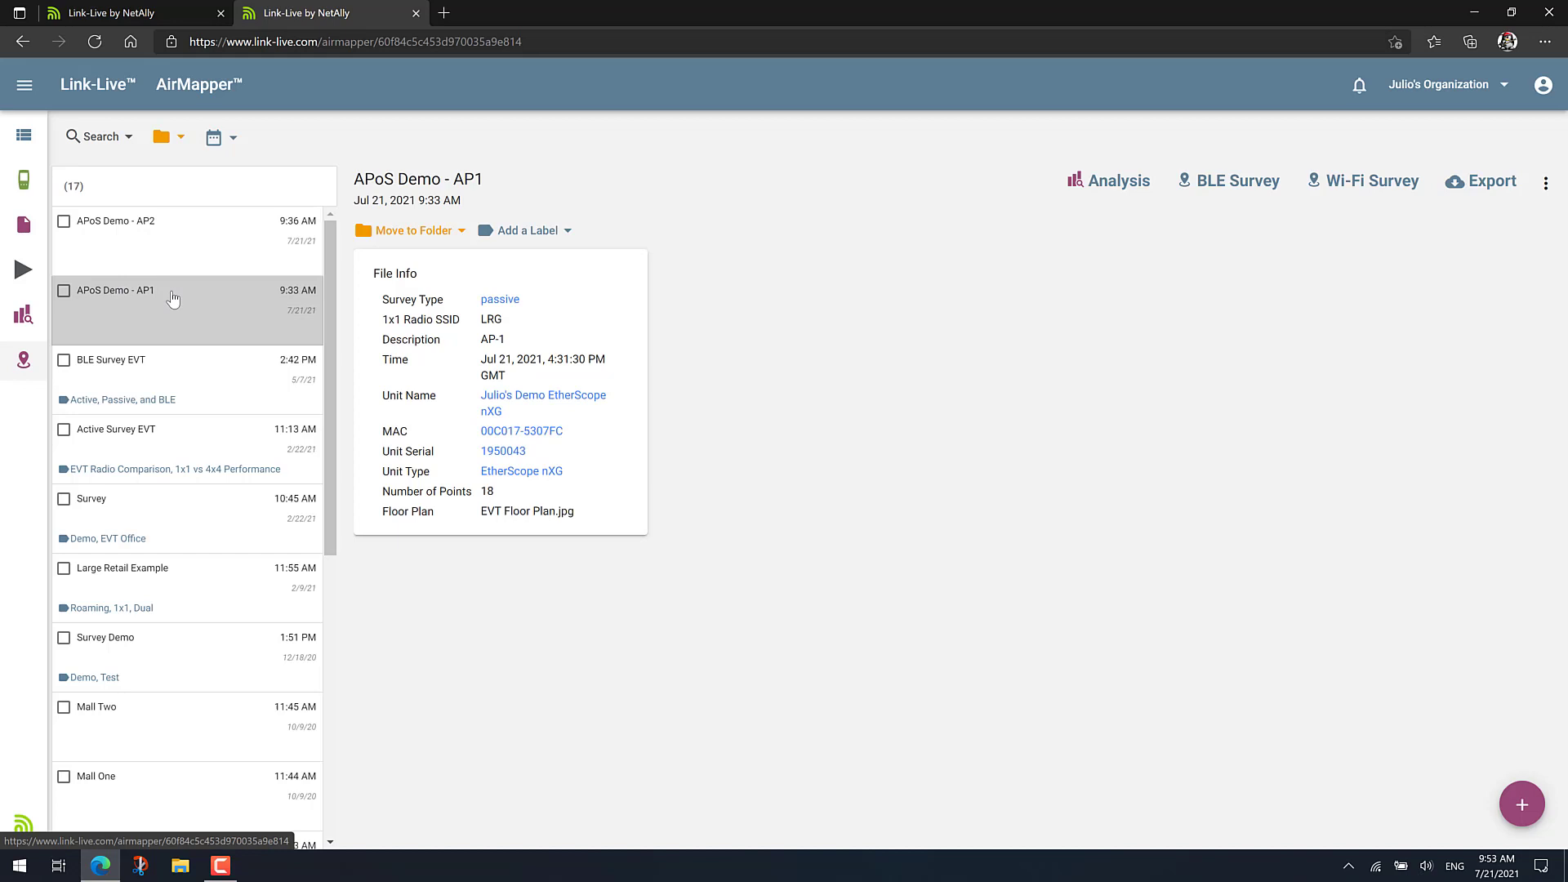
{"action": "left_click", "coordinate": [166, 229]}
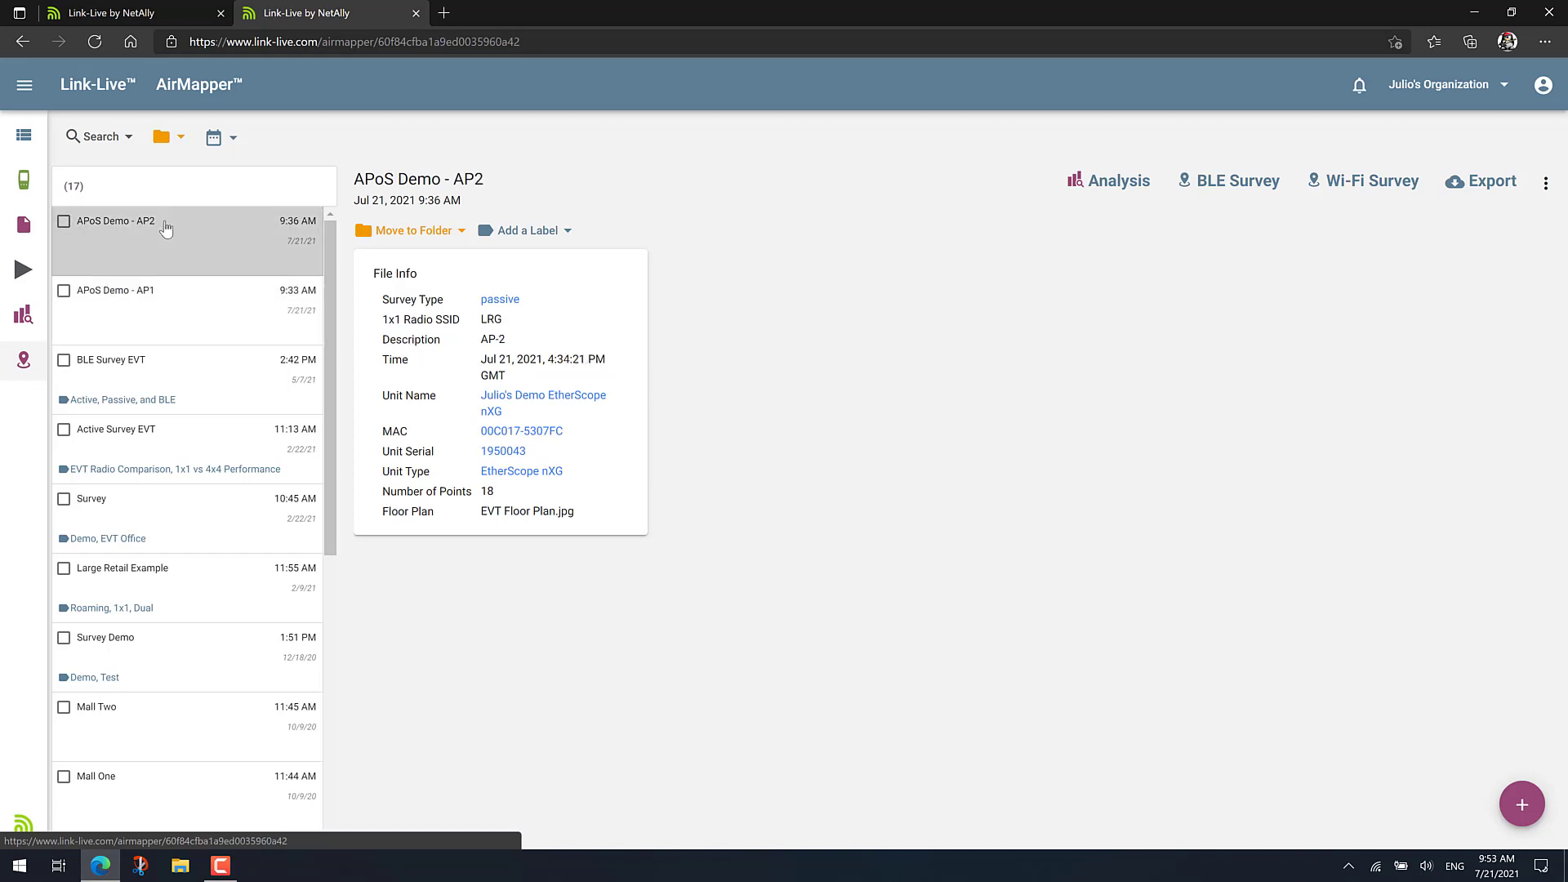
{"action": "left_click", "coordinate": [163, 292]}
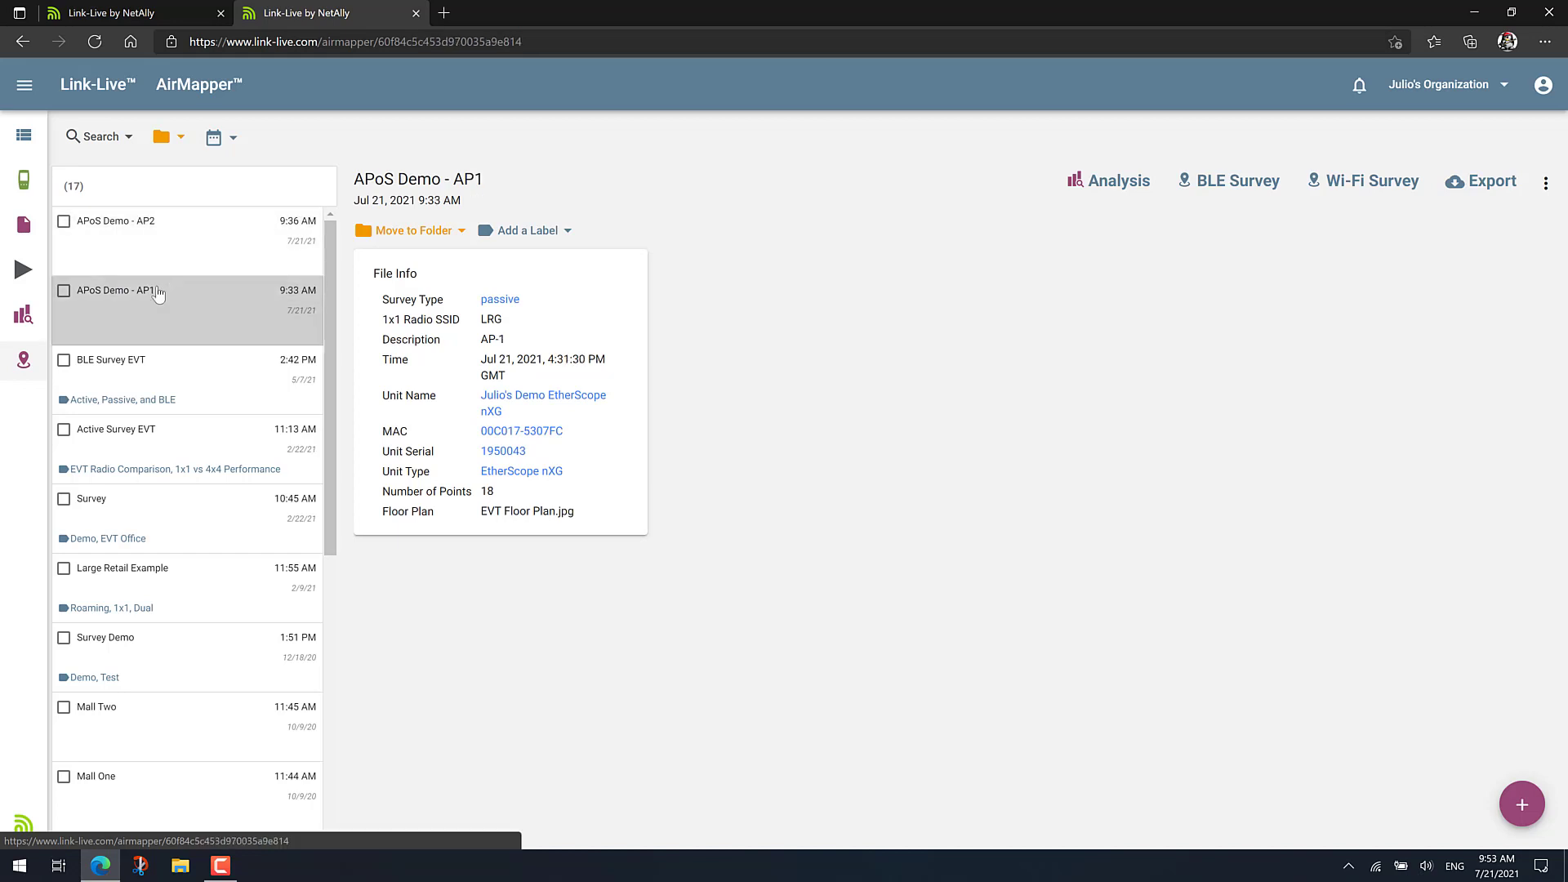
{"action": "left_click", "coordinate": [63, 291]}
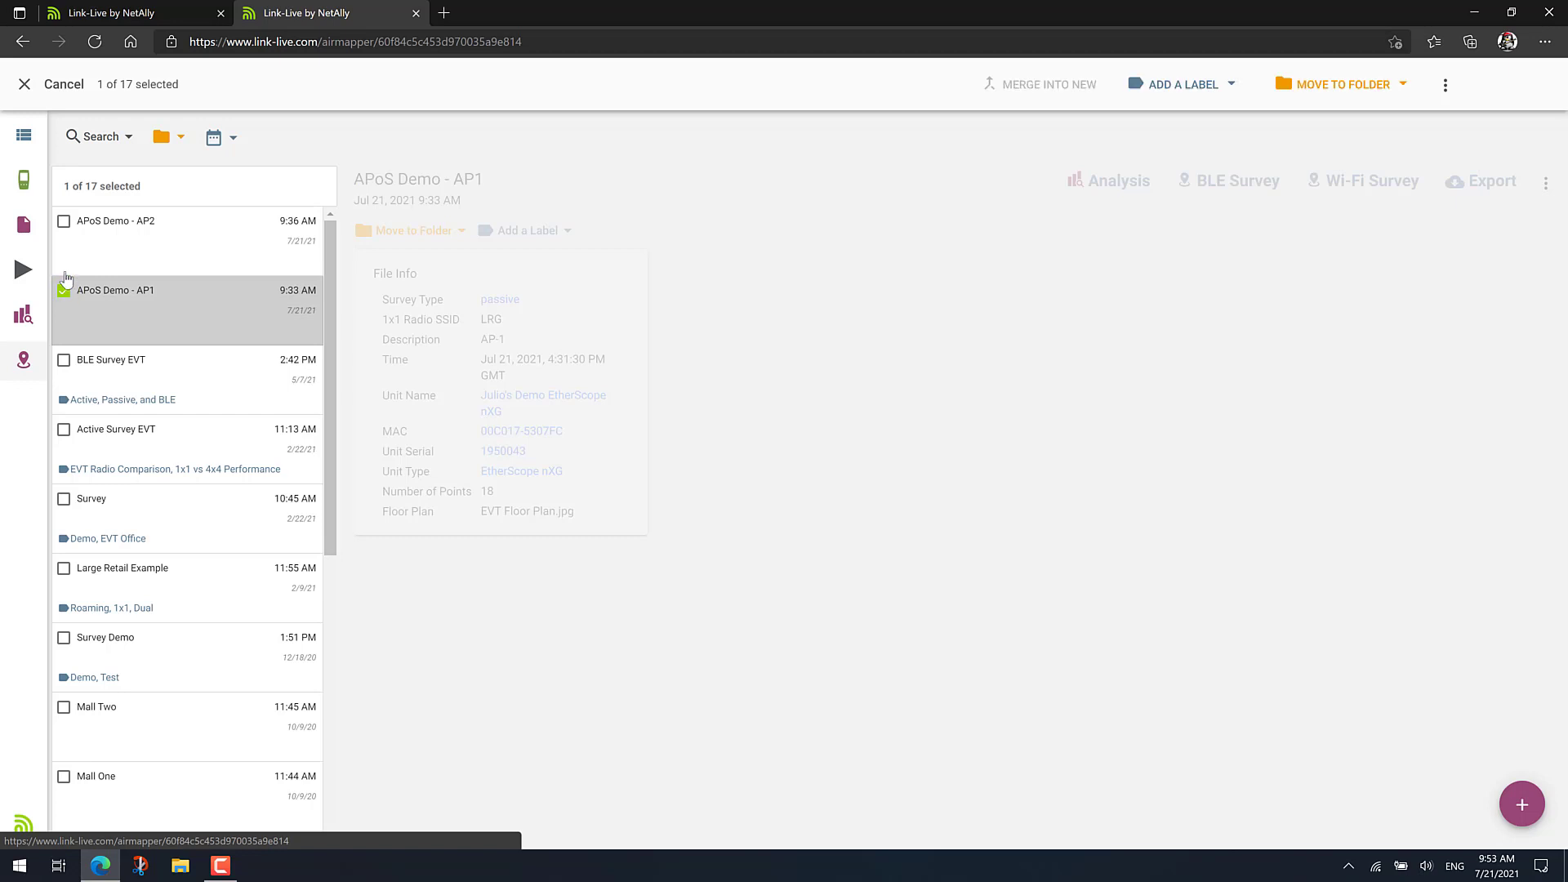
{"action": "left_click", "coordinate": [63, 224]}
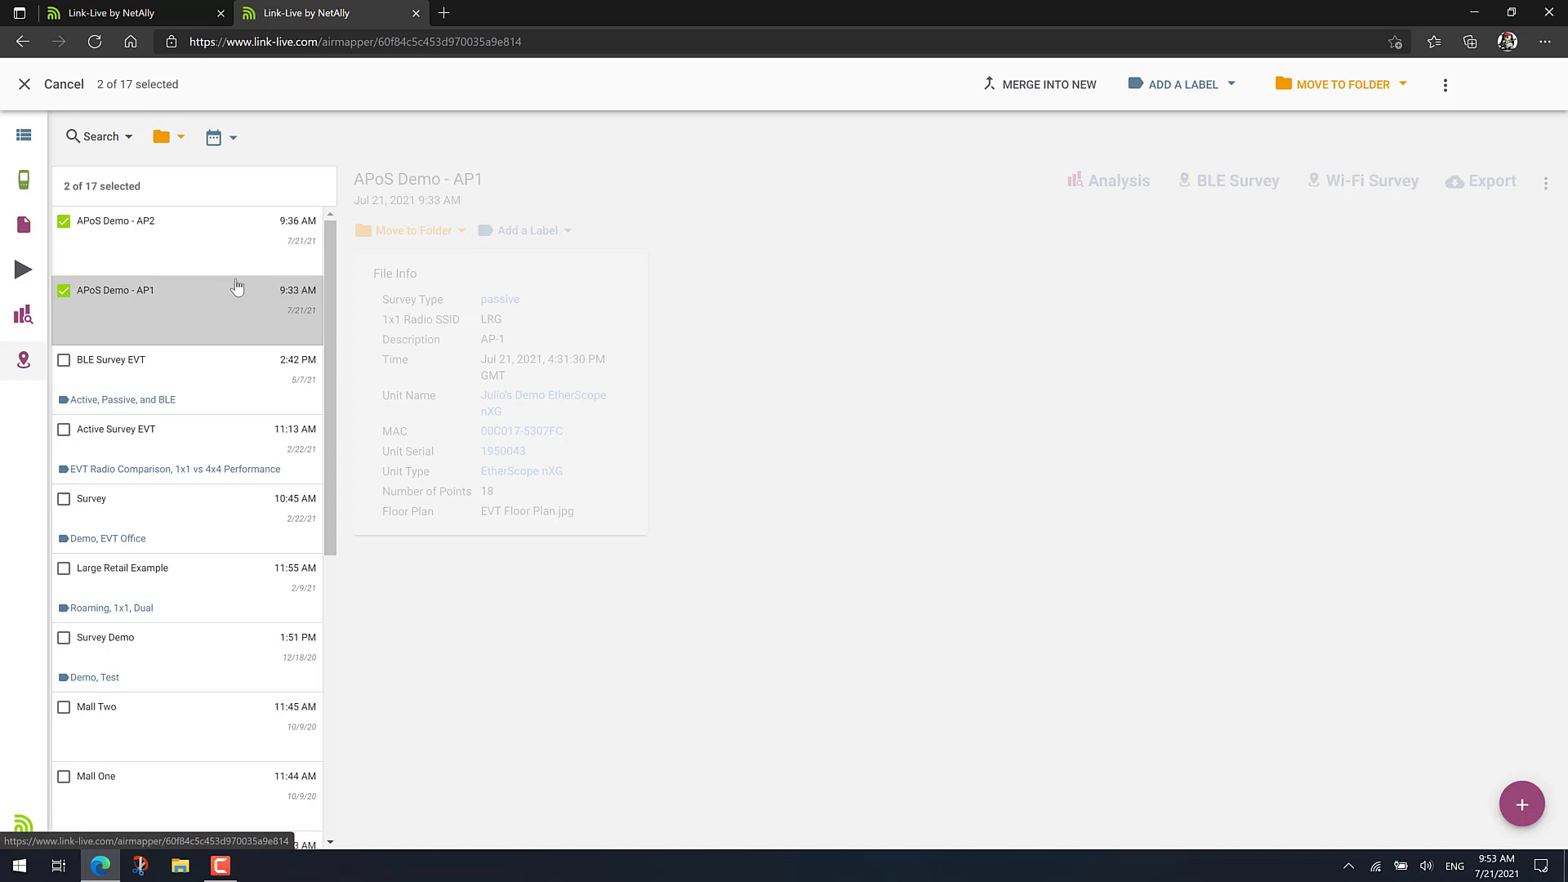
Merge the two selected surveys into a new survey named 'APoS Demo - Merged'.
{"action": "left_click", "coordinate": [1030, 89]}
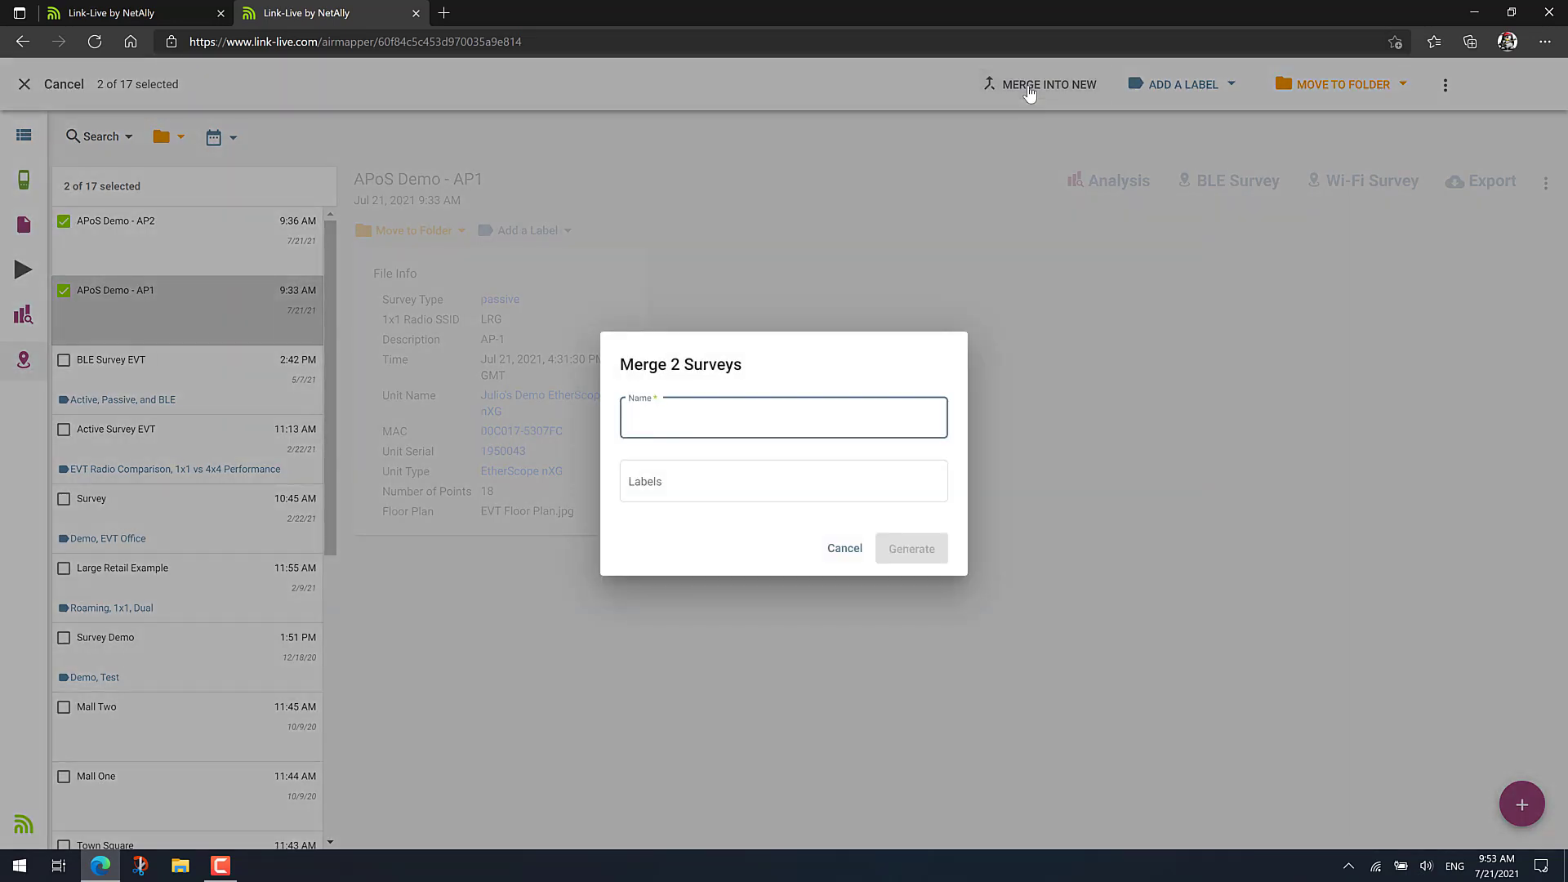
{"action": "type", "text": "AP"}
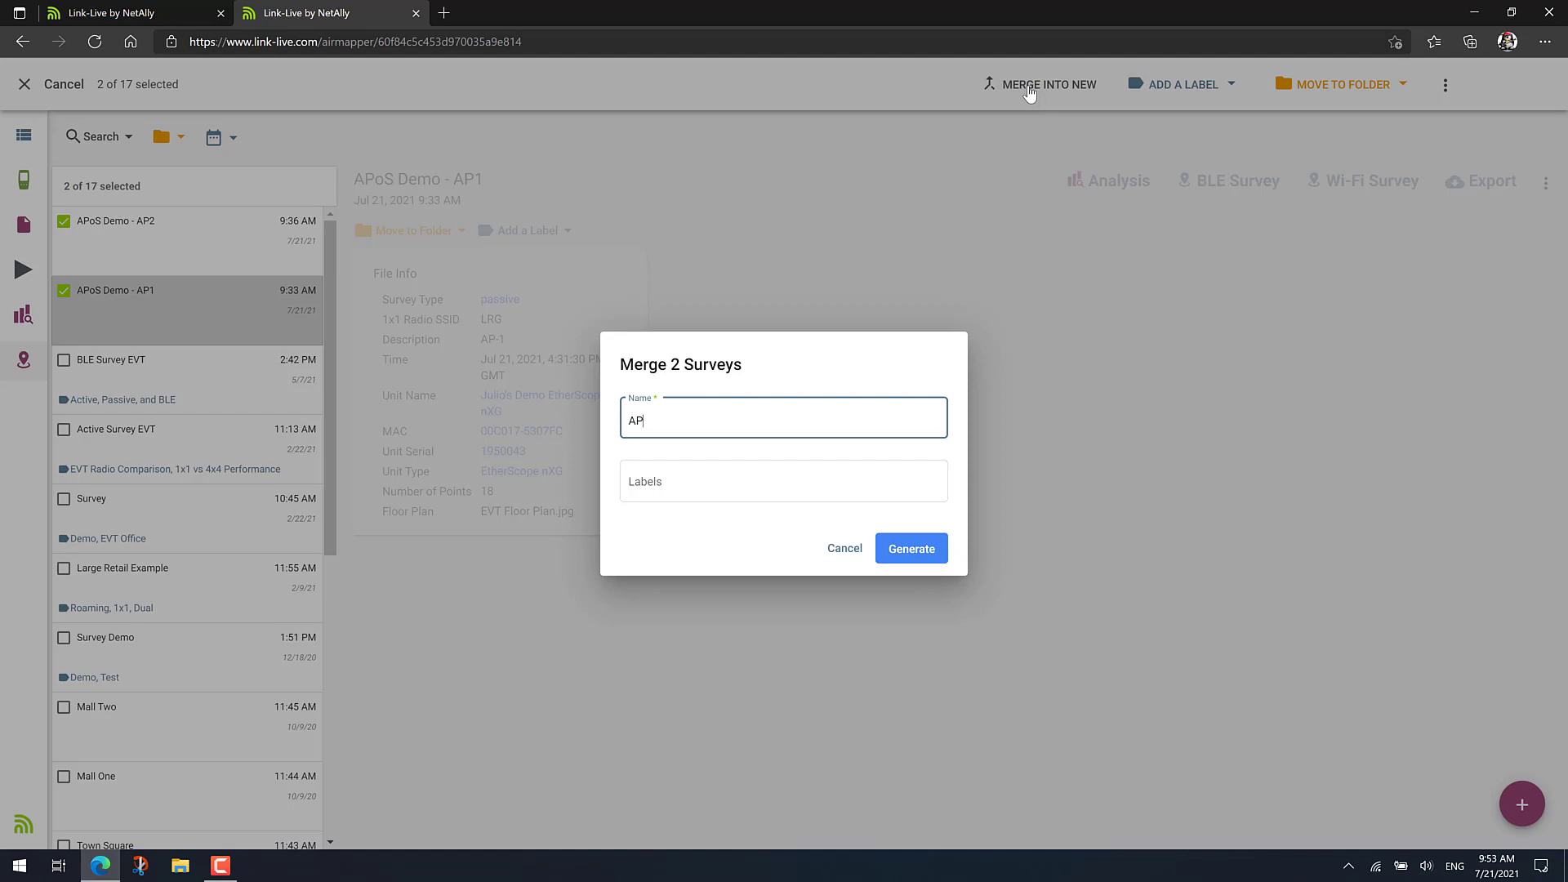
{"action": "type", "text": "oS Demo - Merged"}
{"action": "left_click", "coordinate": [918, 562]}
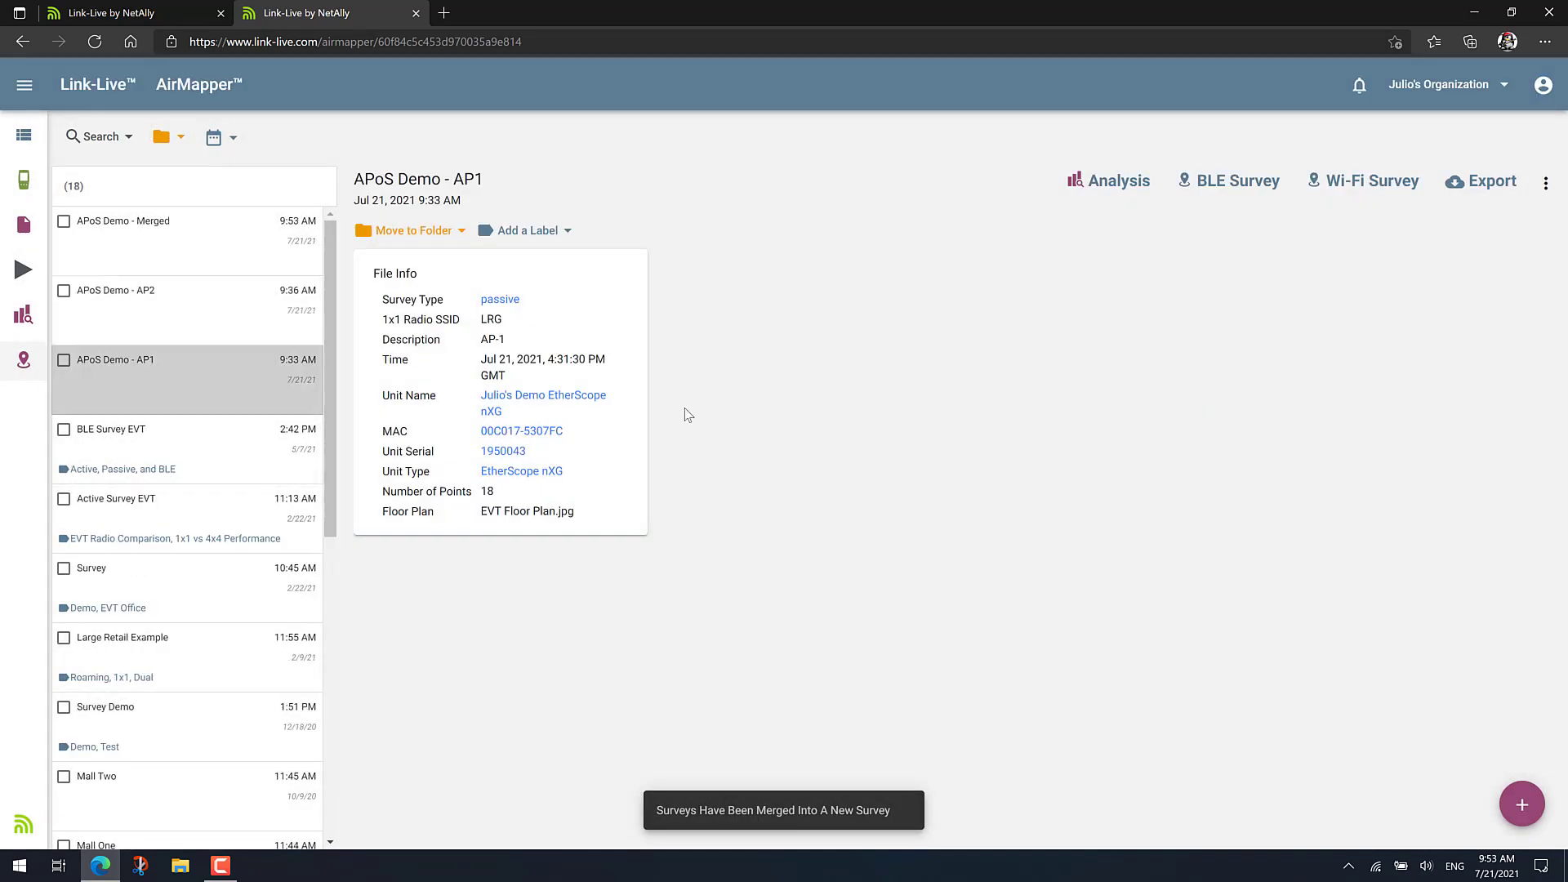
Open the APoS Demo - Merged survey and view its Wi-Fi Survey heatmap.
{"action": "left_click", "coordinate": [176, 247]}
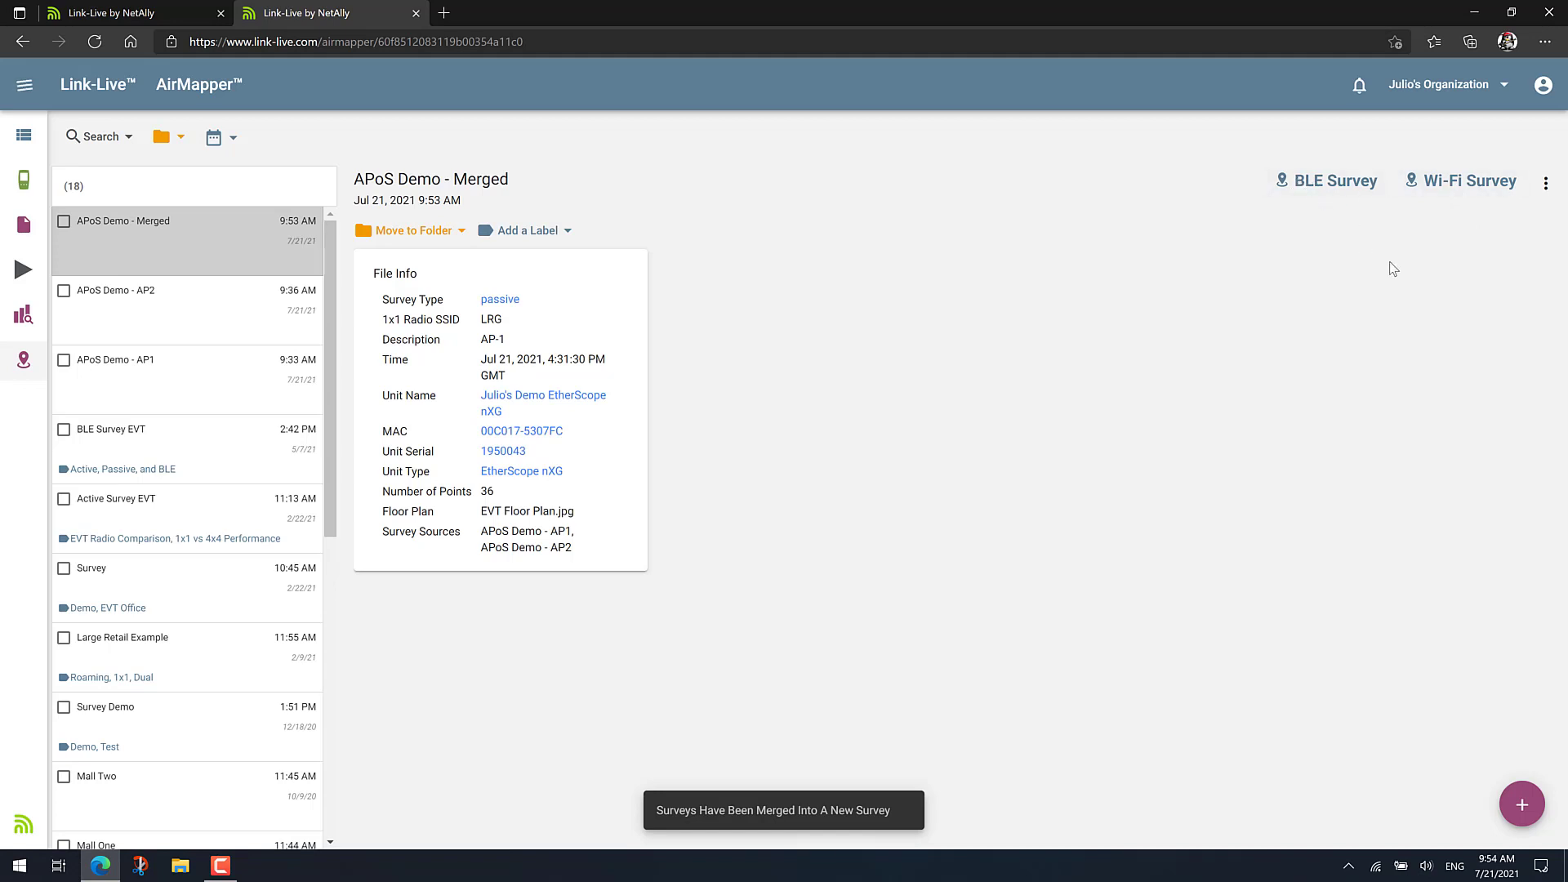
{"action": "left_click", "coordinate": [1461, 188]}
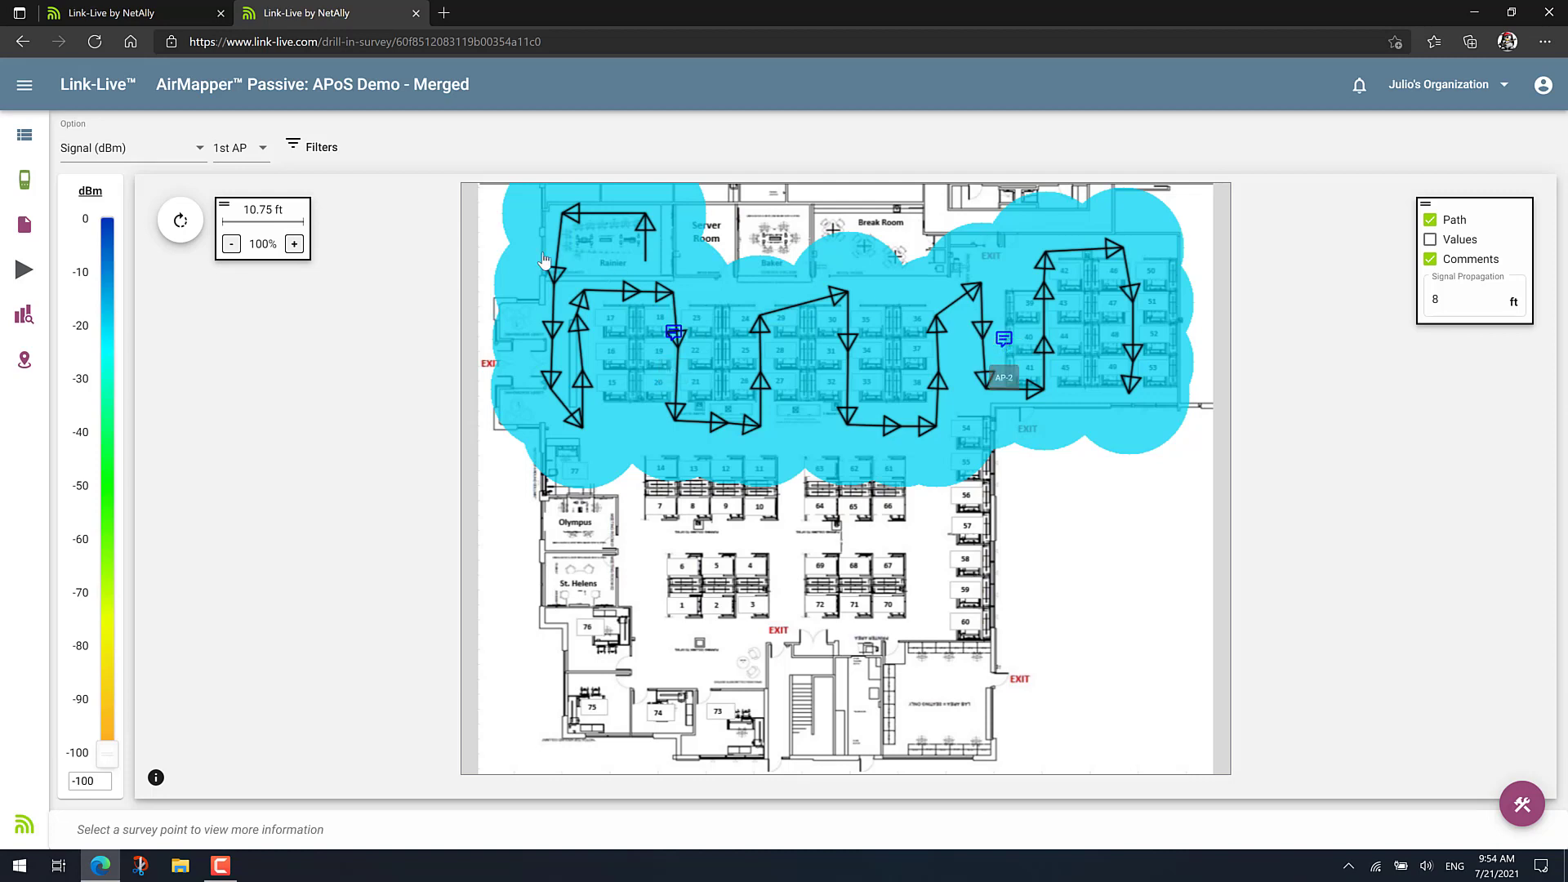
Apply a Survey filter that unchecks APoS Demo - AP2, leaving only AP1 coverage.
{"action": "left_click", "coordinate": [311, 148]}
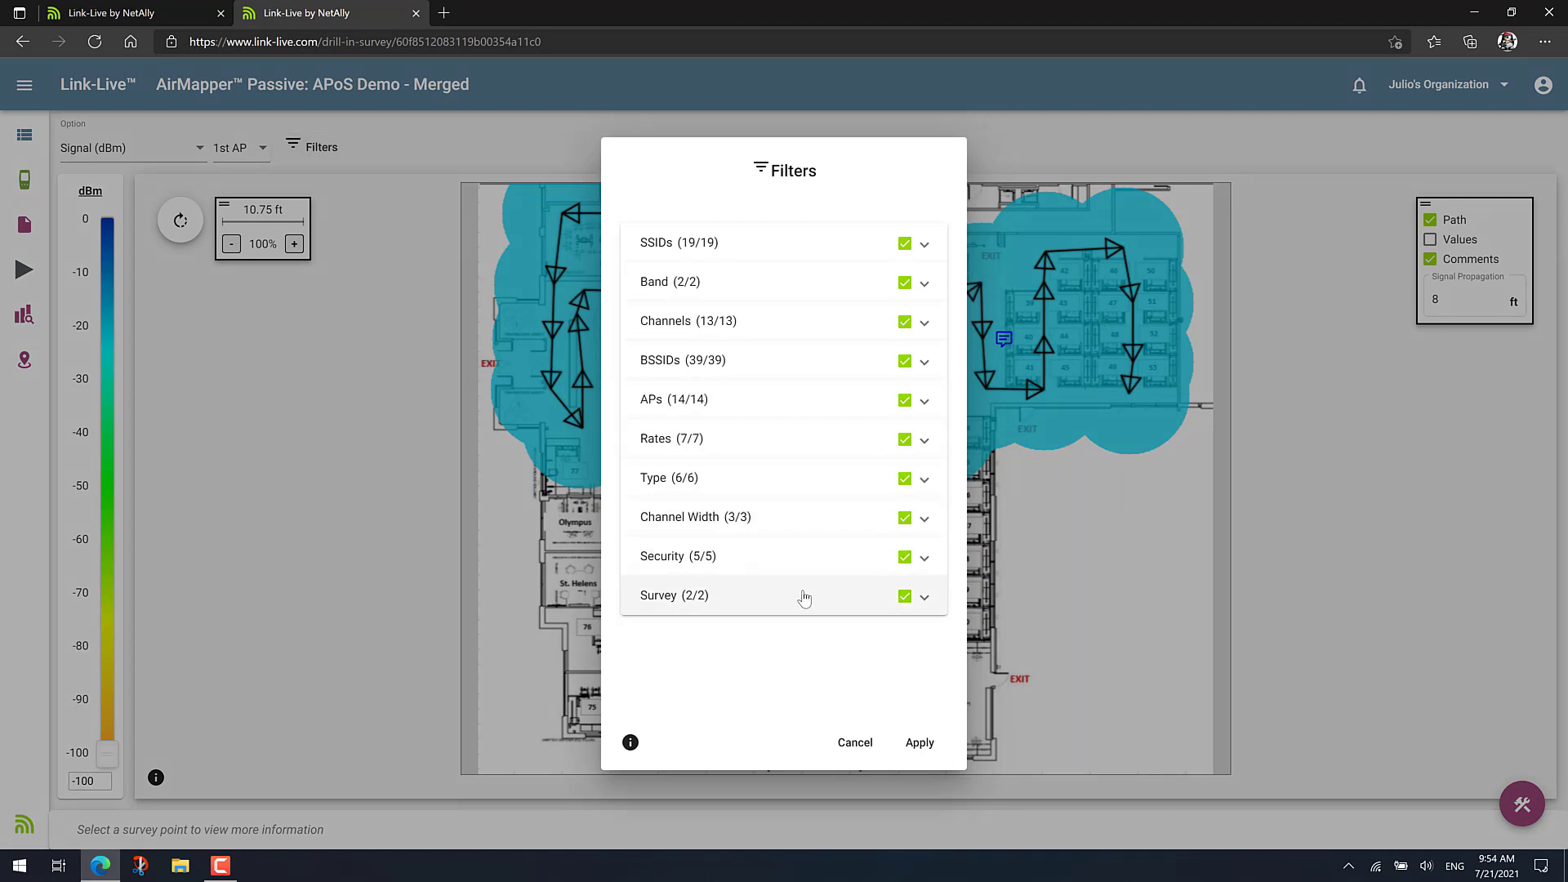
{"action": "left_click", "coordinate": [926, 604]}
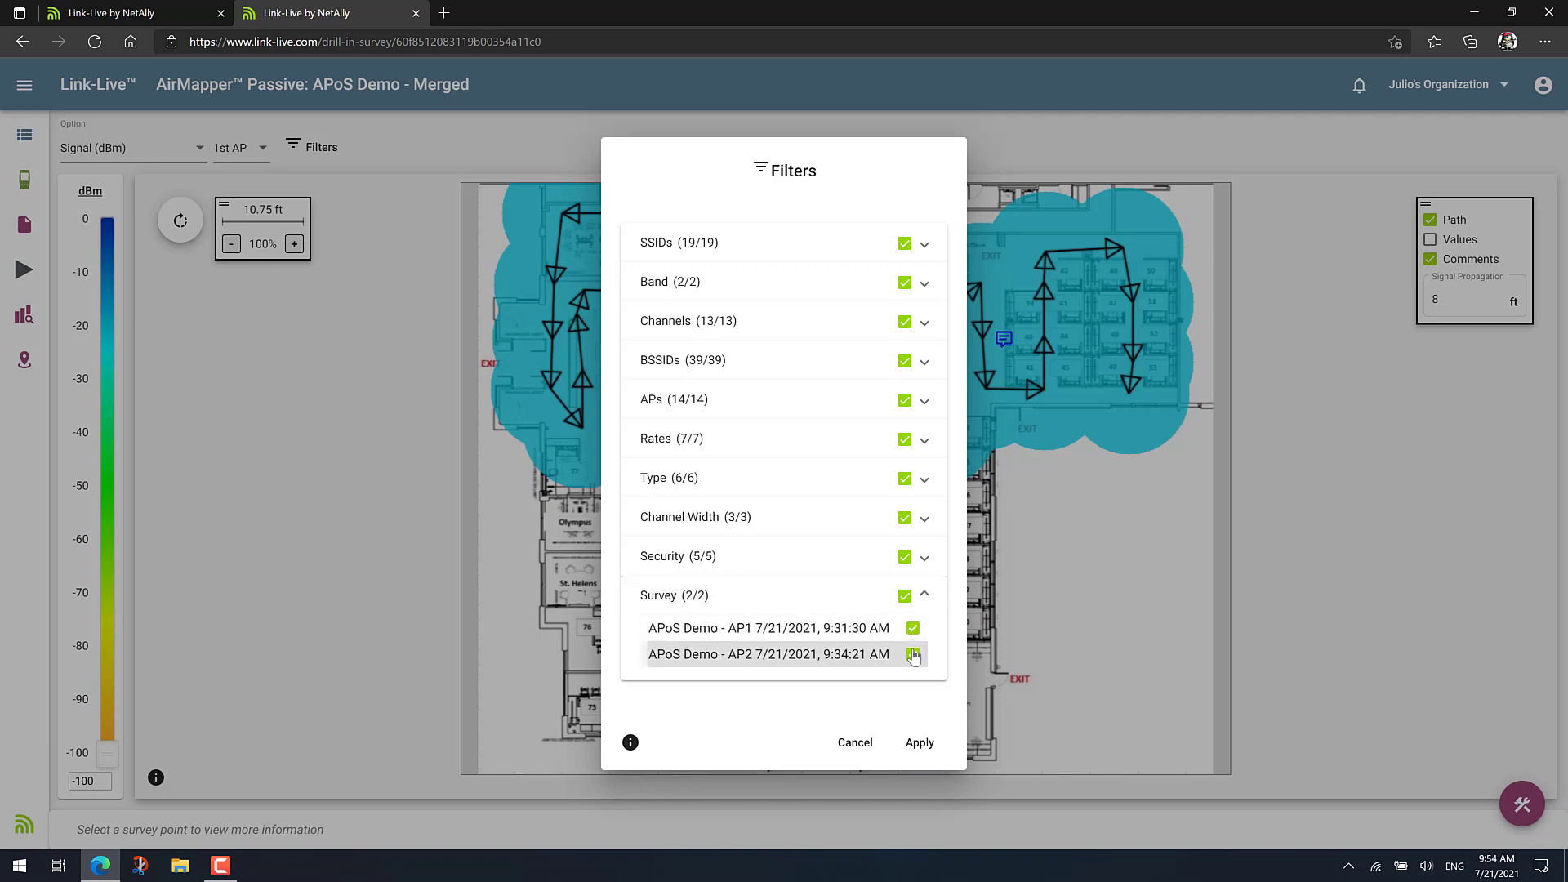
{"action": "left_click", "coordinate": [913, 655]}
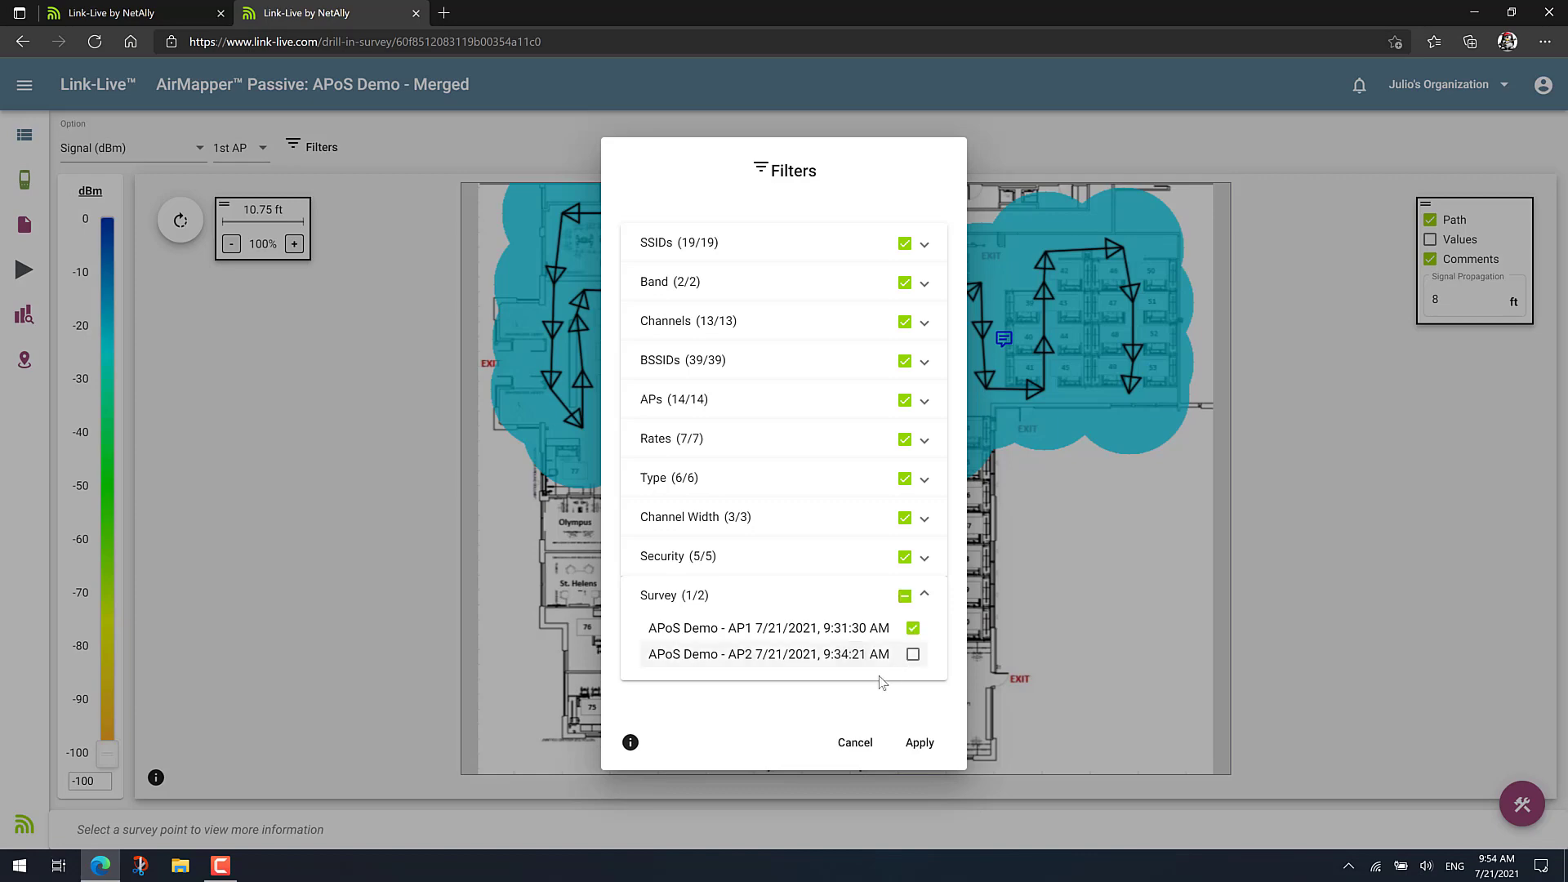
{"action": "left_click", "coordinate": [918, 743]}
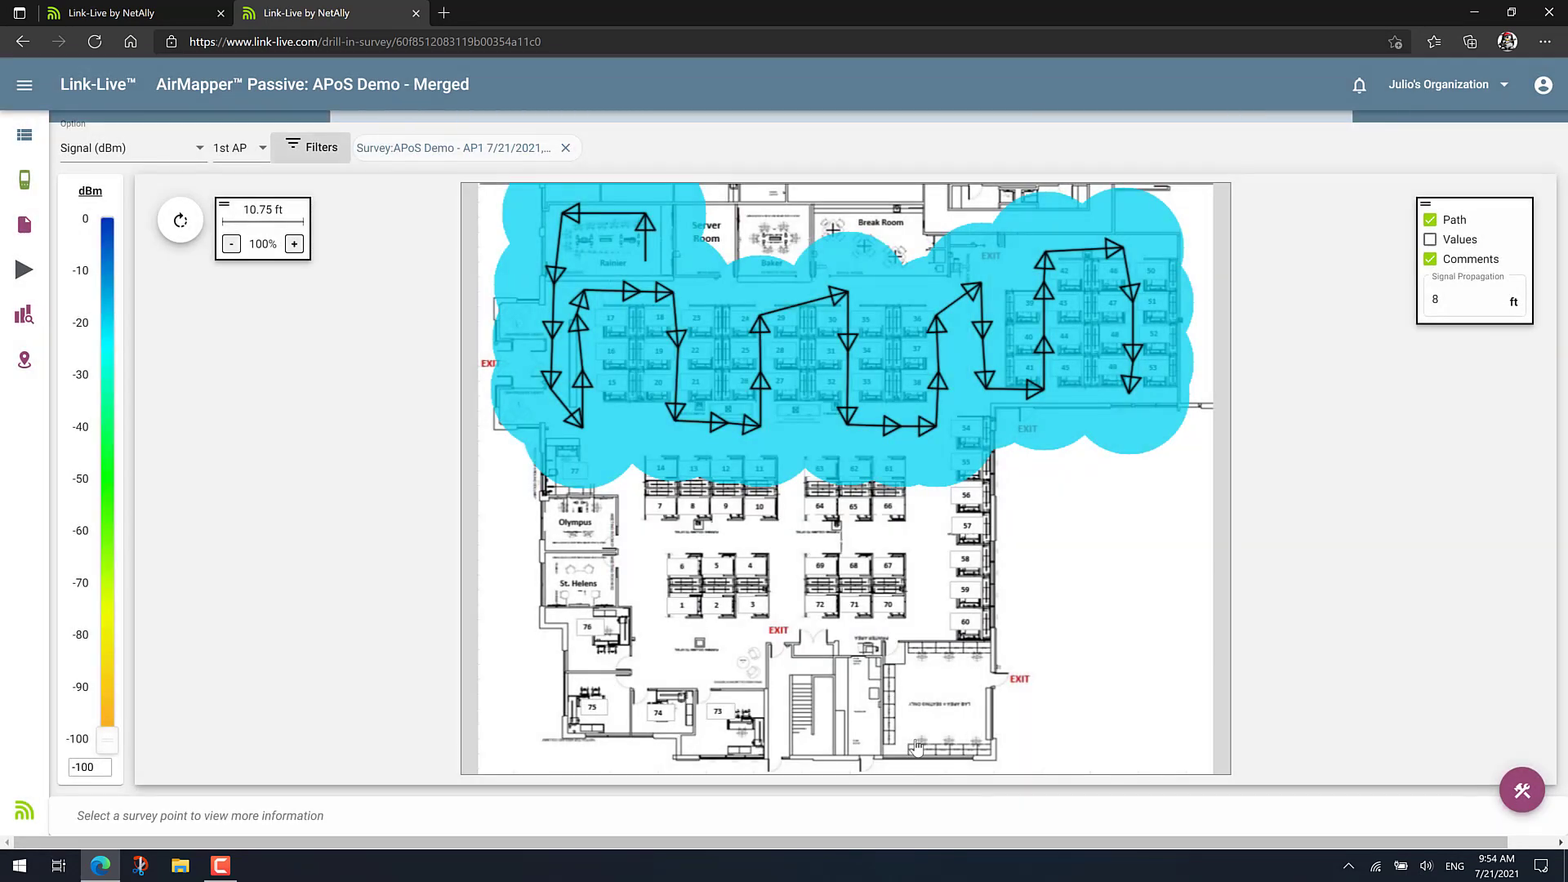